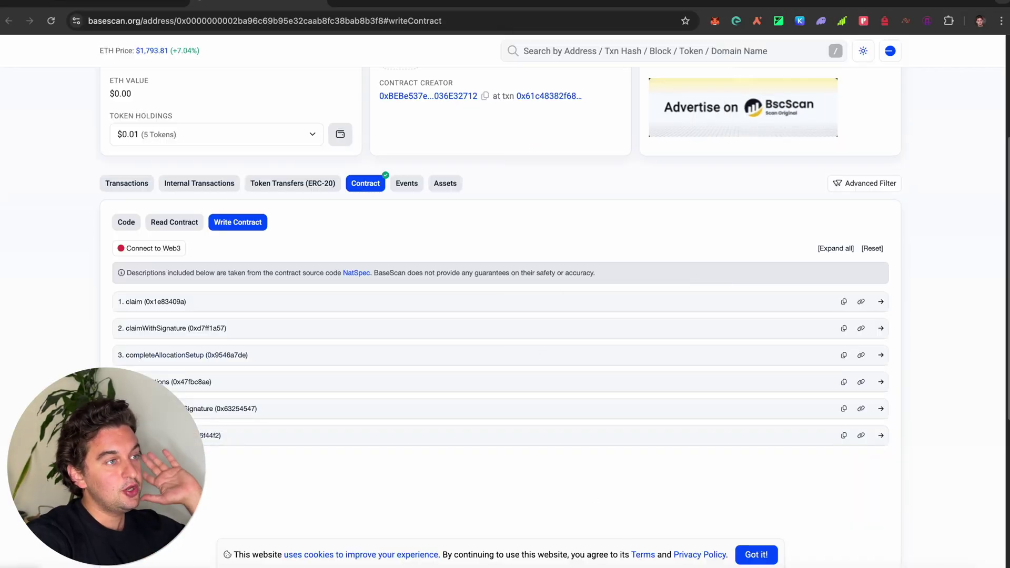
# Check the wallet balance, back out of the beta wallet-connect warning, and review the X claim instructions.
pyautogui.click(715, 21)
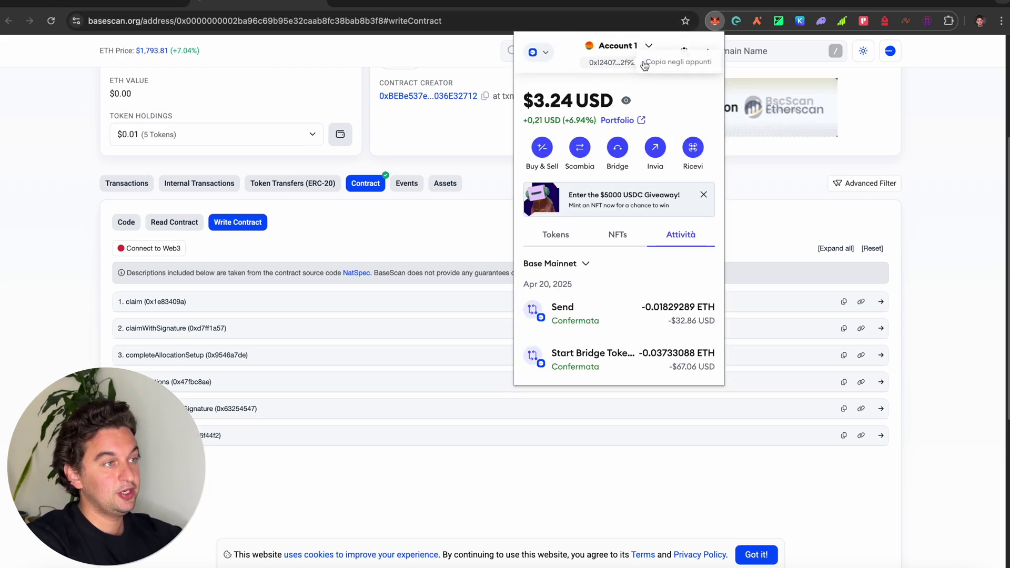
pyautogui.click(13, 203)
pyautogui.scroll(1, 63, 294)
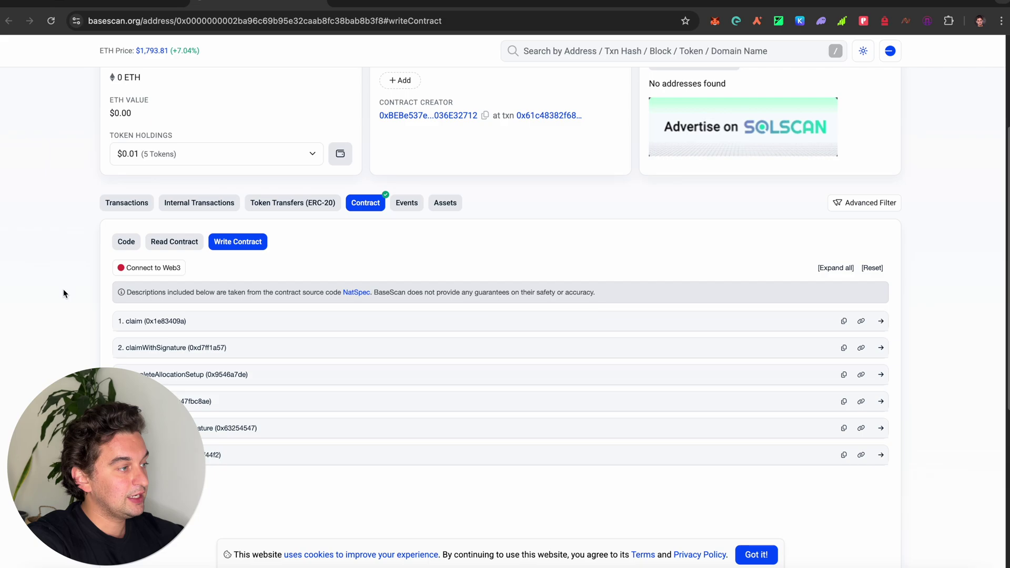
pyautogui.click(154, 270)
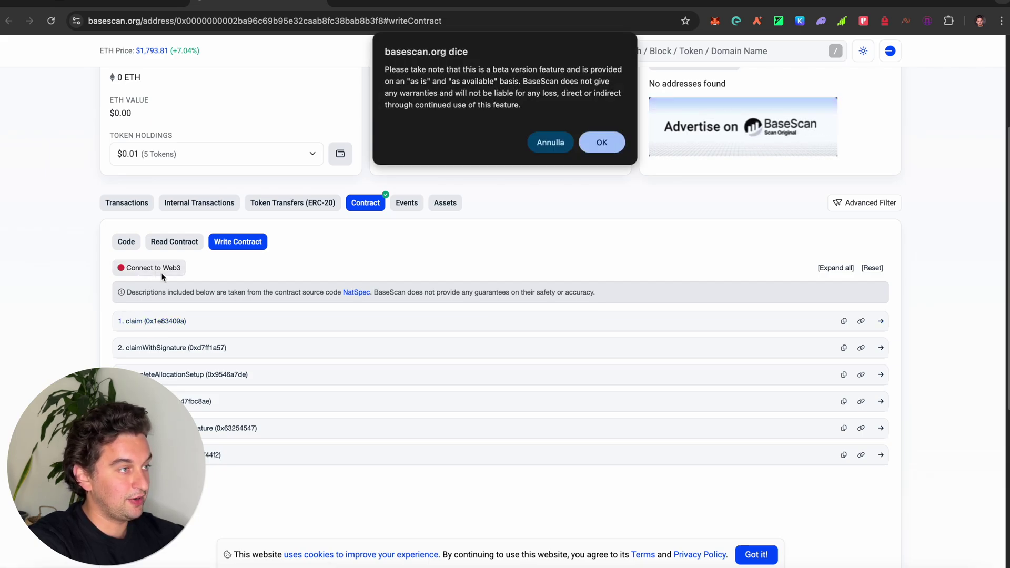
pyautogui.click(551, 143)
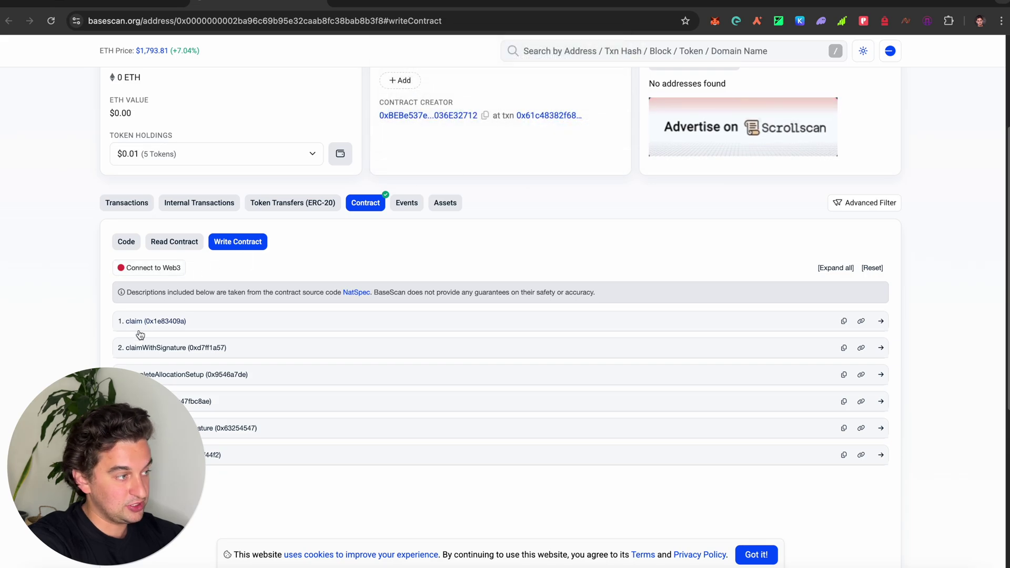
pyautogui.click(137, 2)
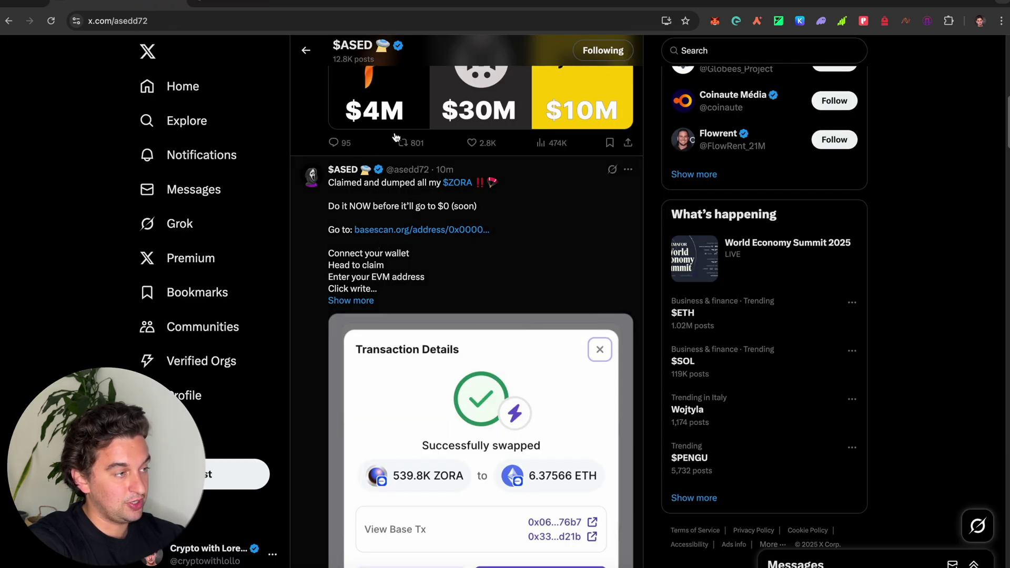
# Expand the contract's claim function and paste the wallet's own address into _claimTo.
pyautogui.click(291, 8)
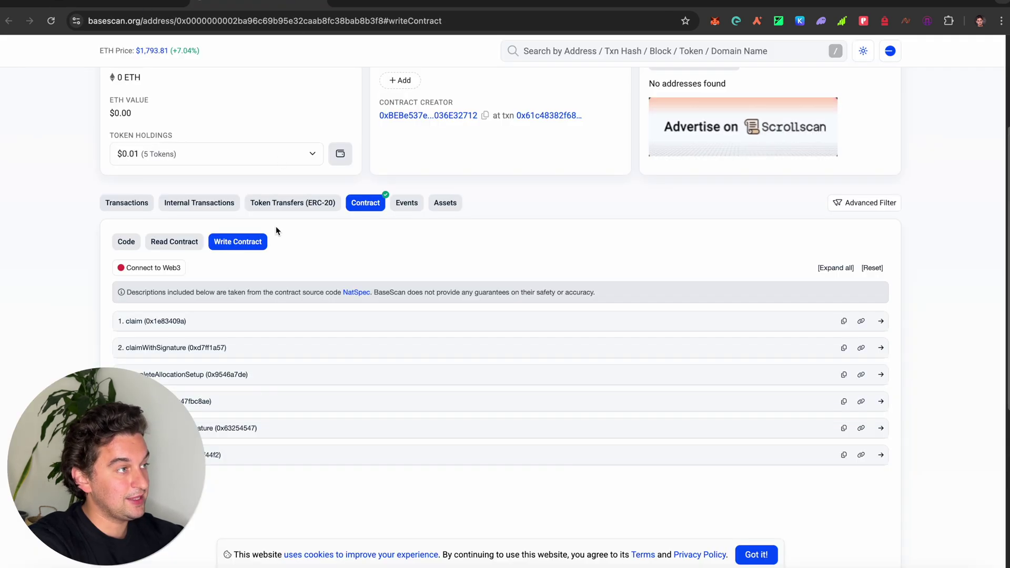
pyautogui.click(154, 322)
pyautogui.click(173, 378)
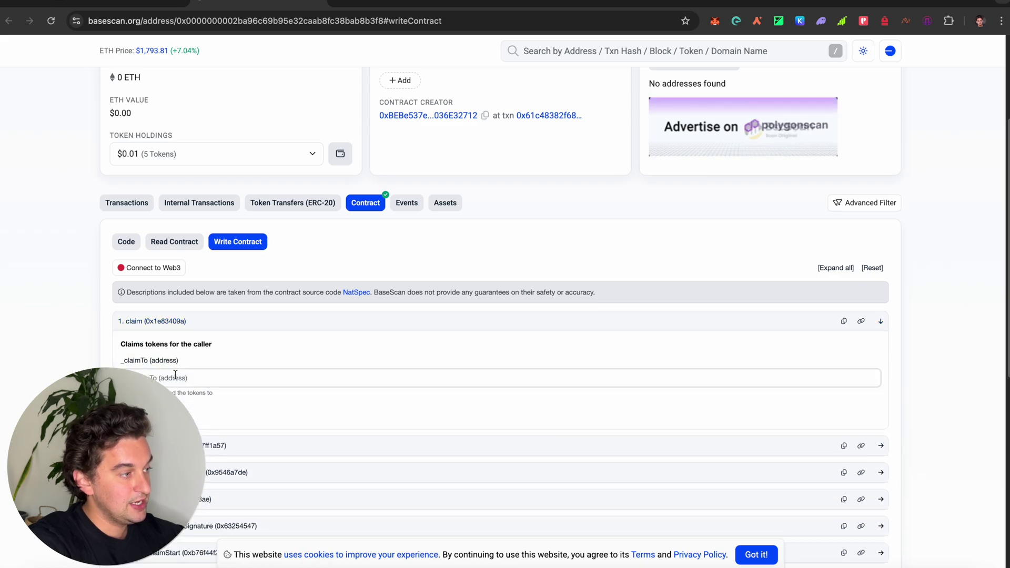
pyautogui.hotkey('ctrl', 'v')
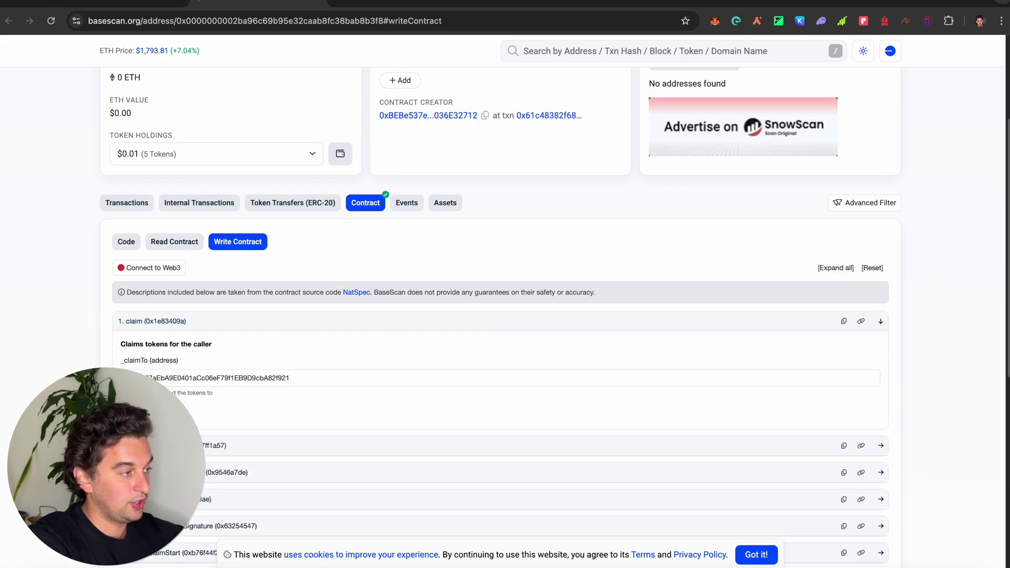
pyautogui.click(267, 384)
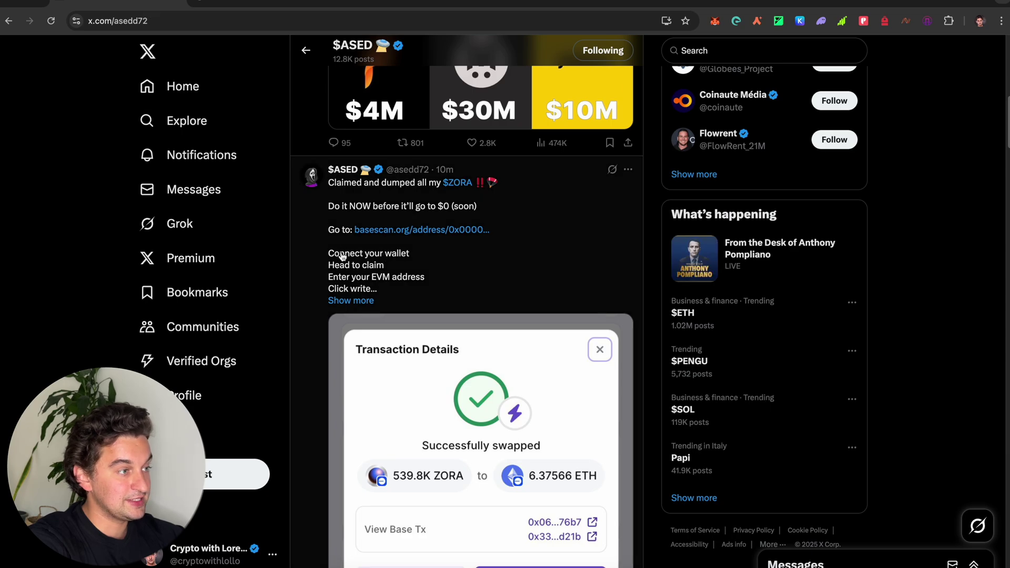
pyautogui.scroll(-1, 388, 277)
# View the $ASED claim-instructions tweet as its own post page.
pyautogui.click(388, 273)
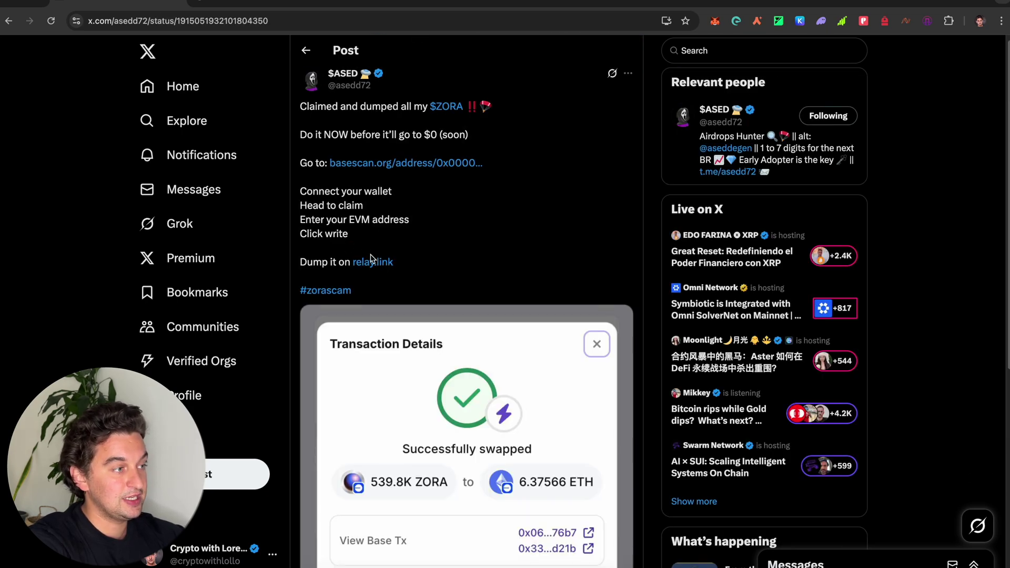
pyautogui.scroll(-4, 369, 264)
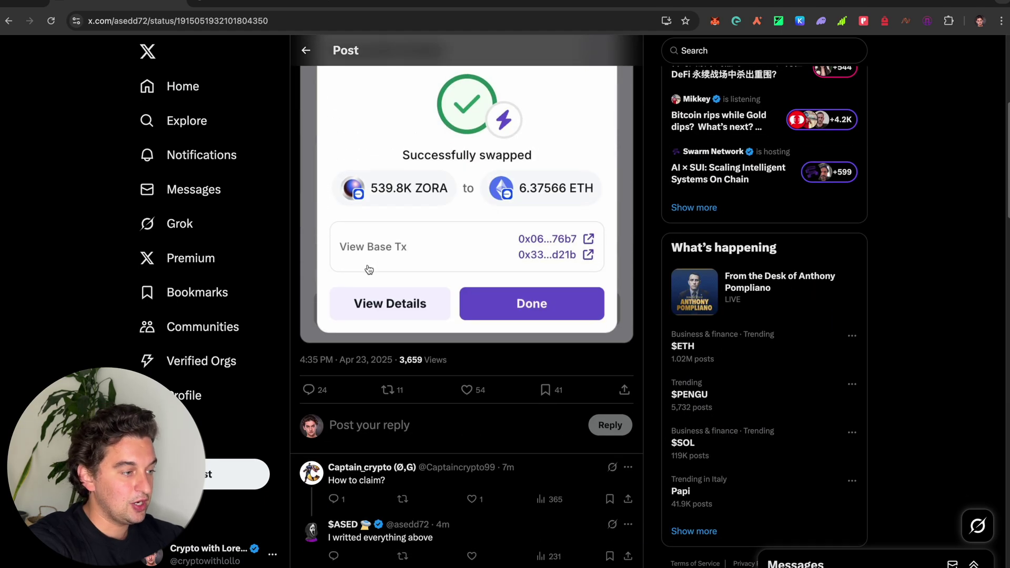
pyautogui.scroll(-2, 366, 269)
pyautogui.scroll(-3, 370, 270)
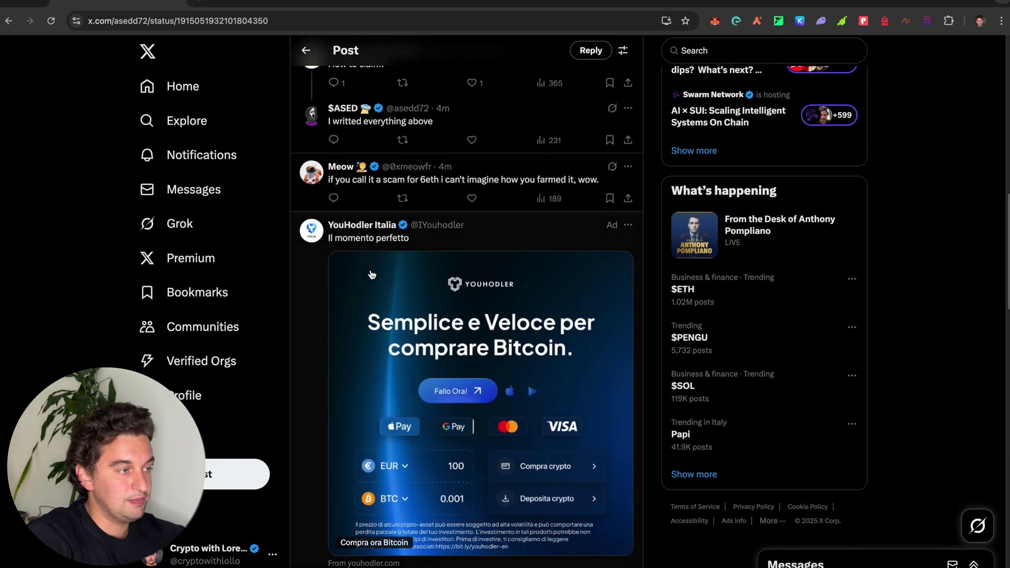
pyautogui.scroll(-1, 370, 274)
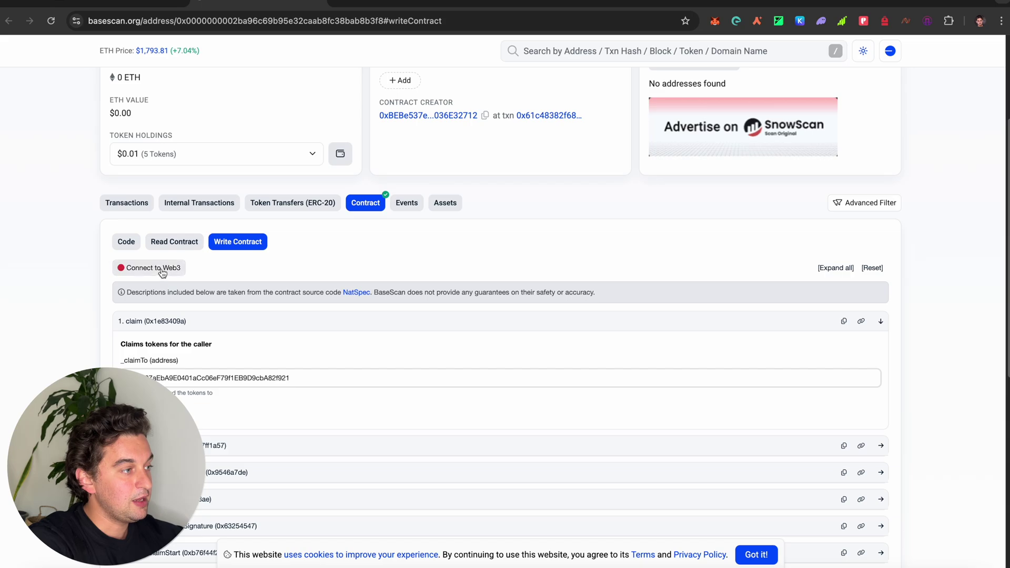
# Connect MetaMask to BaseScan via Connect to Web3, accepting the beta warning.
pyautogui.click(162, 273)
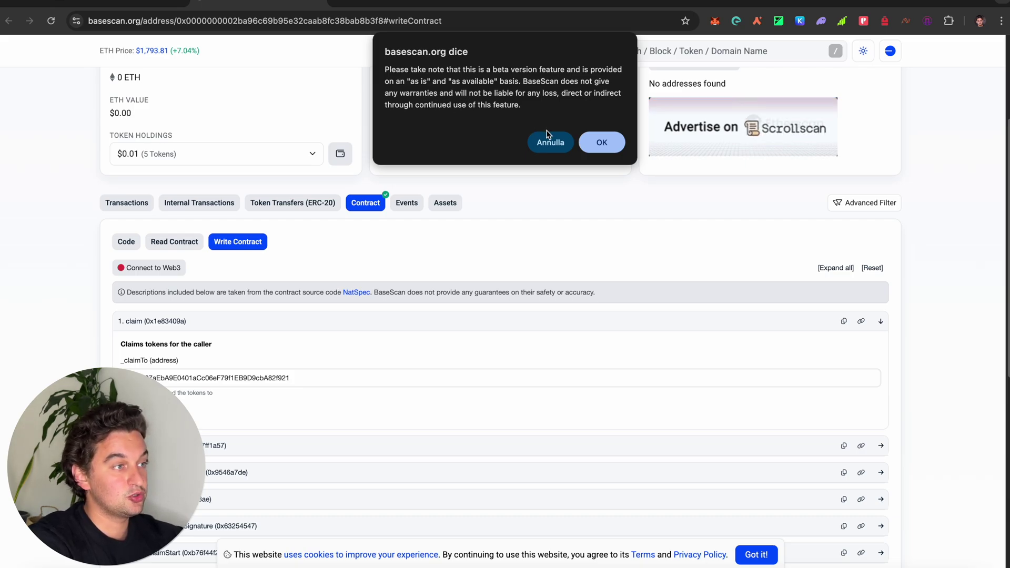
pyautogui.click(603, 142)
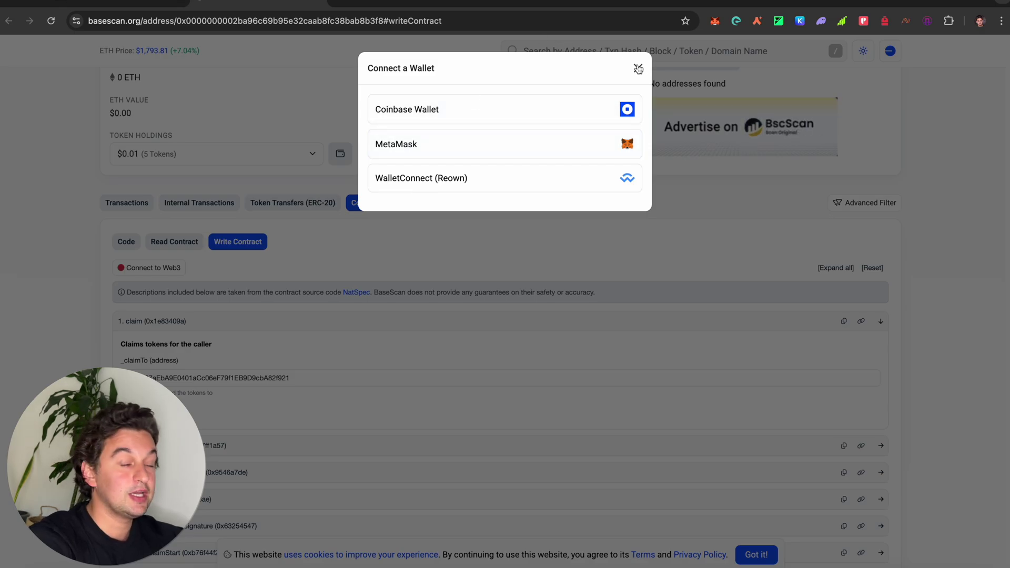
pyautogui.click(605, 143)
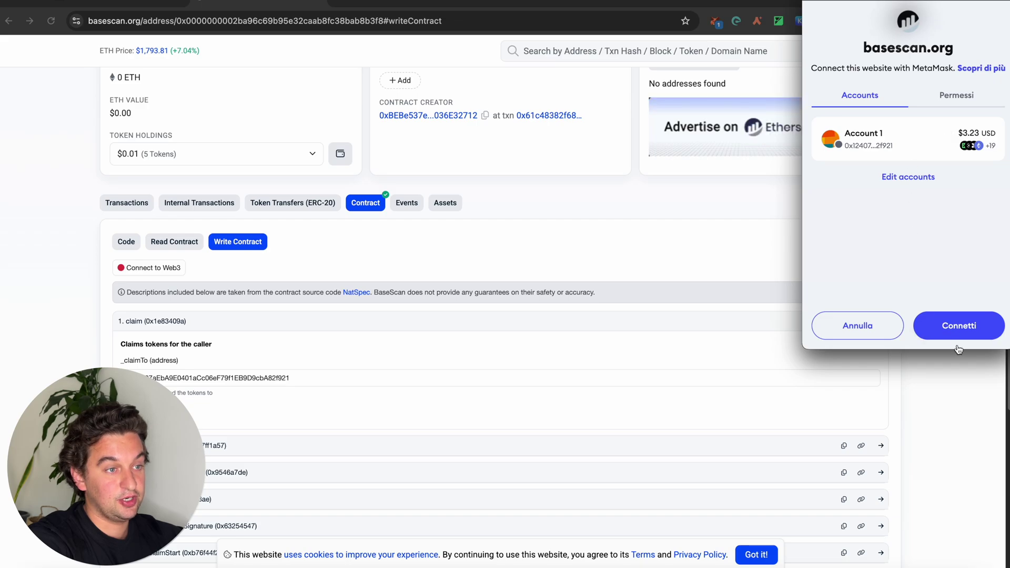
pyautogui.click(954, 327)
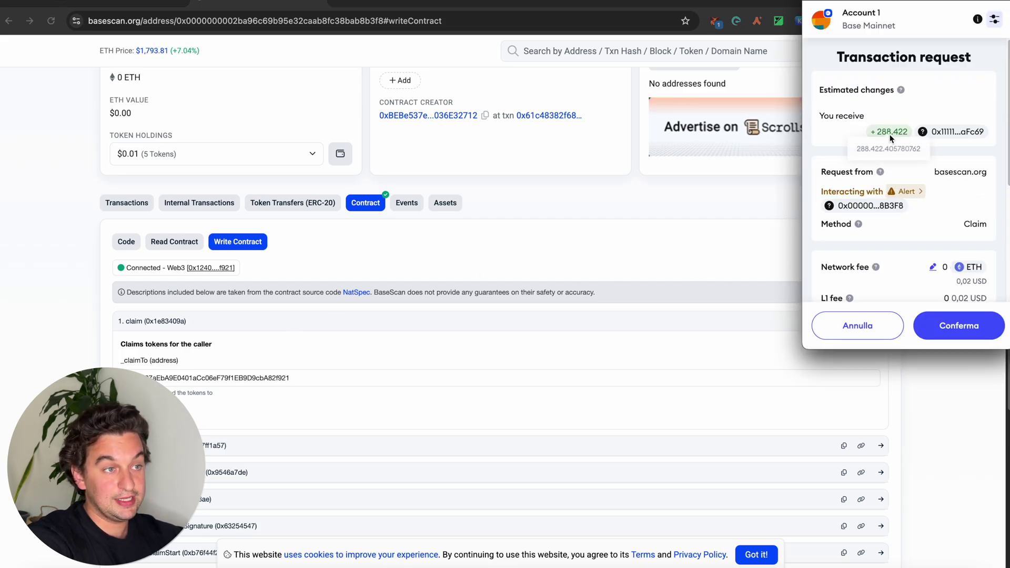
pyautogui.scroll(-2, 937, 219)
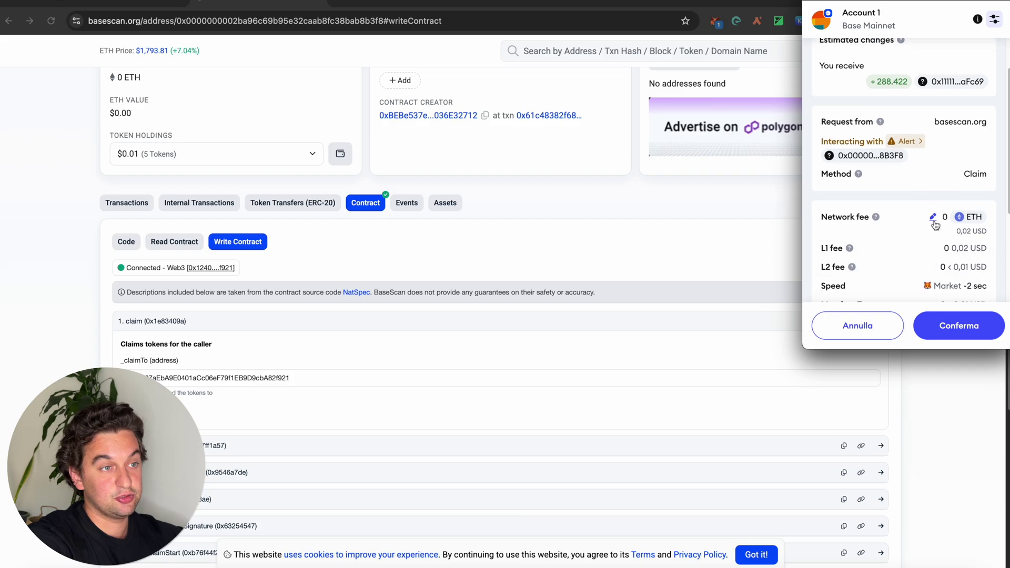
# Submit the claim via Write and confirm the transaction in MetaMask.
pyautogui.click(968, 322)
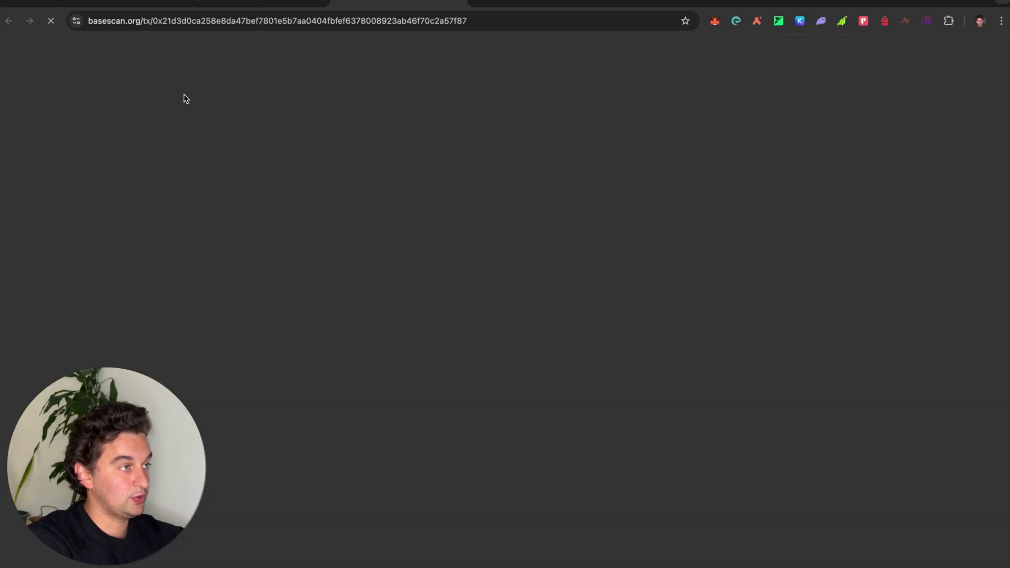
# Flip between the claim transaction's details page and the contract write page while it indexes.
pyautogui.click(264, 4)
pyautogui.click(418, 5)
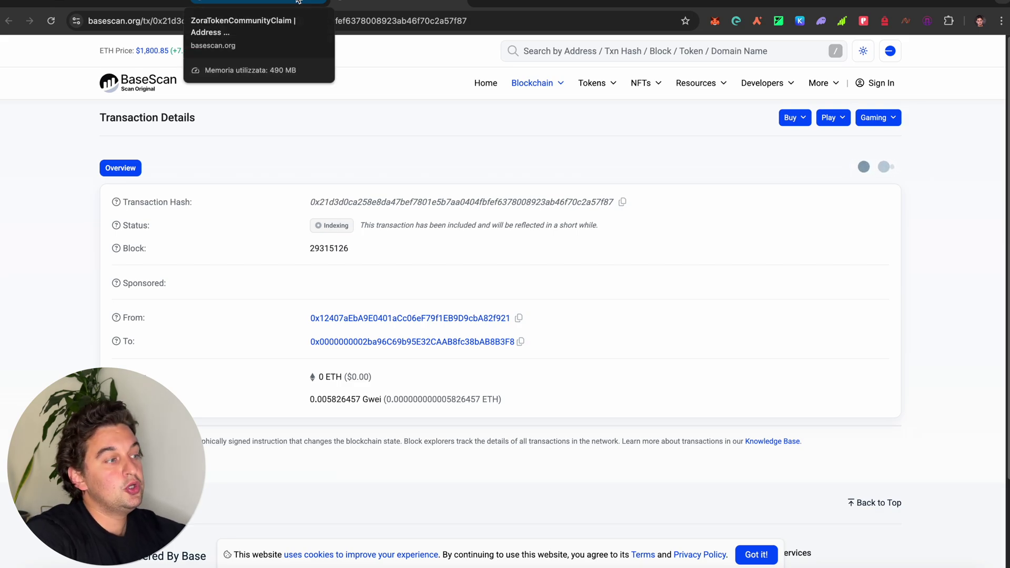
pyautogui.click(298, 2)
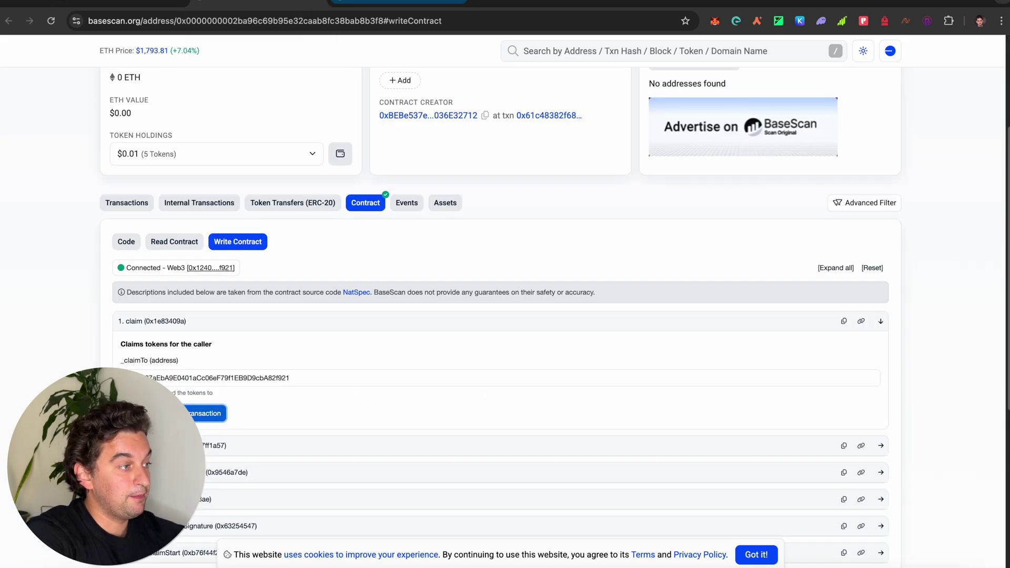
pyautogui.click(353, 2)
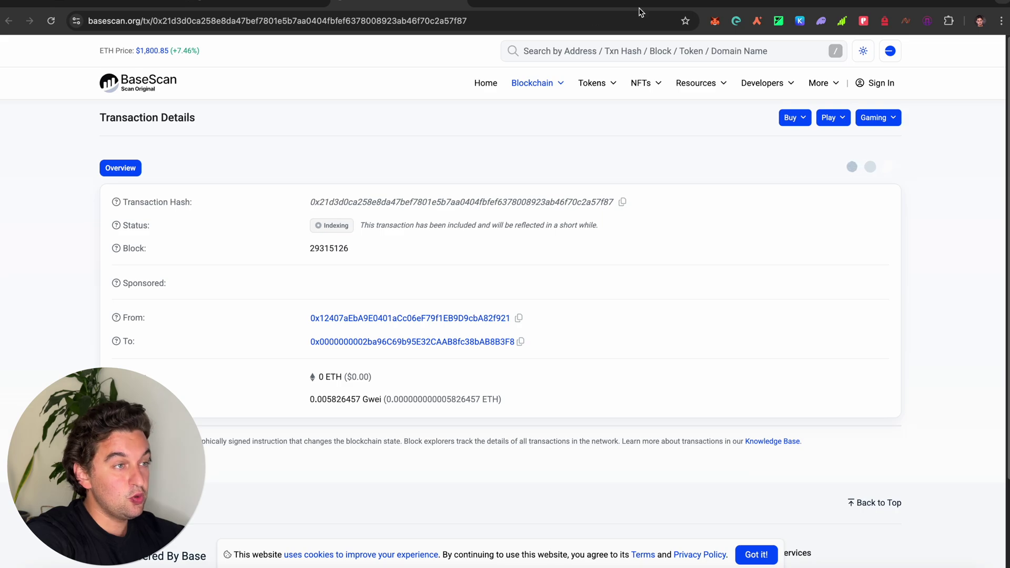
# Check MetaMask's Tokens list for received ZORA, then return to the claim contract page.
pyautogui.click(714, 21)
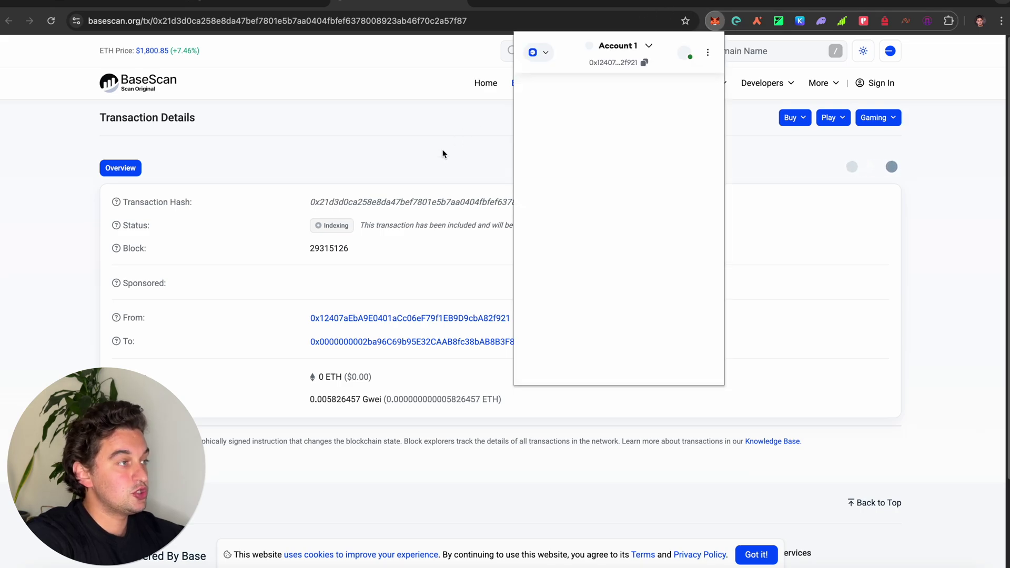
pyautogui.click(551, 236)
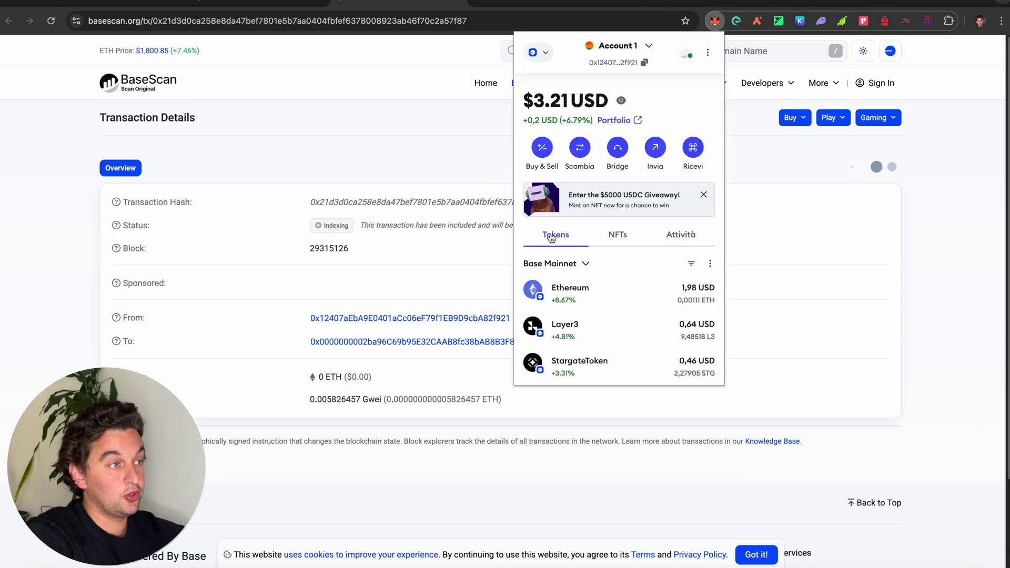
pyautogui.click(370, 134)
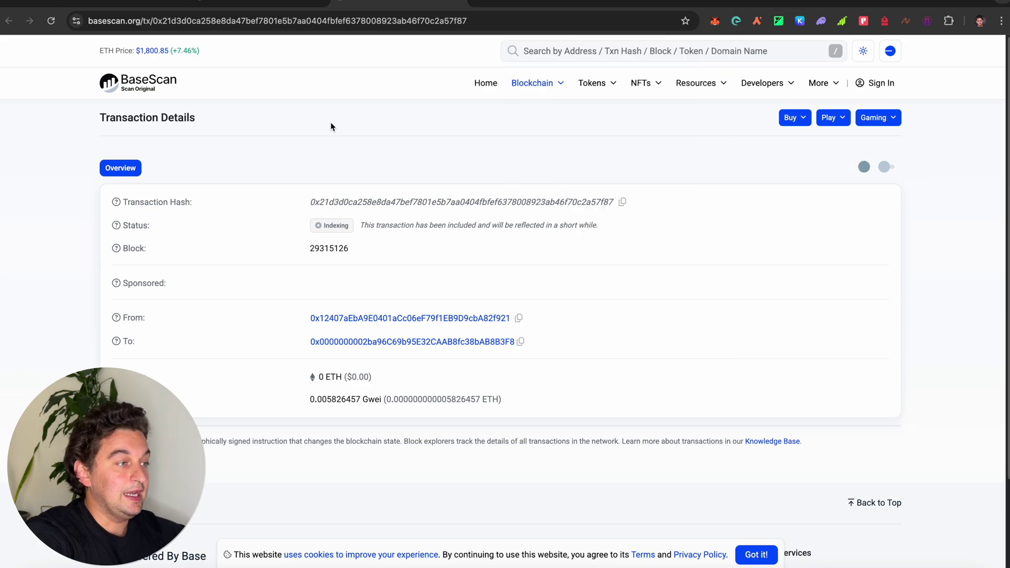
pyautogui.click(237, 3)
pyautogui.scroll(3, 208, 158)
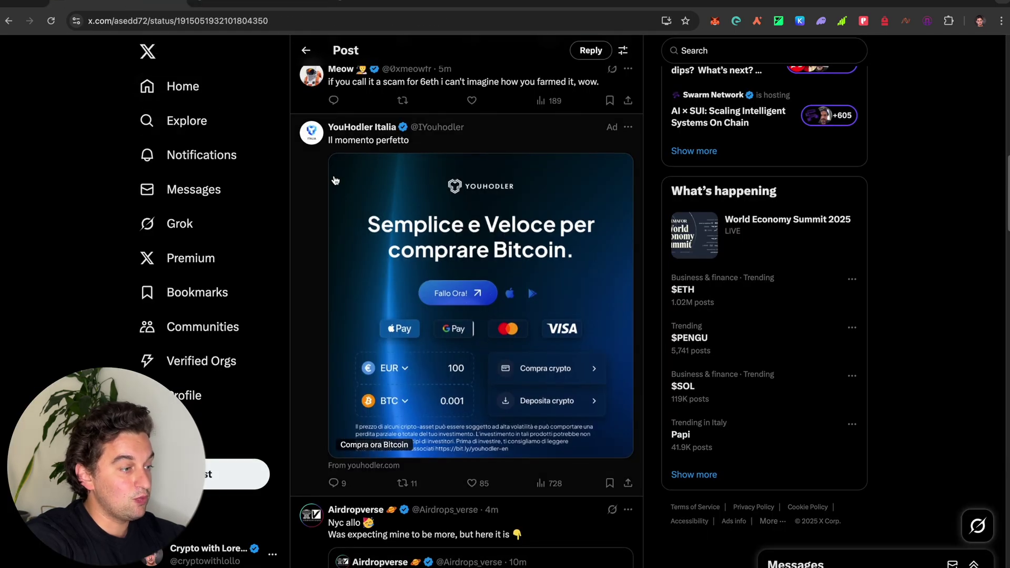
pyautogui.scroll(5, 335, 181)
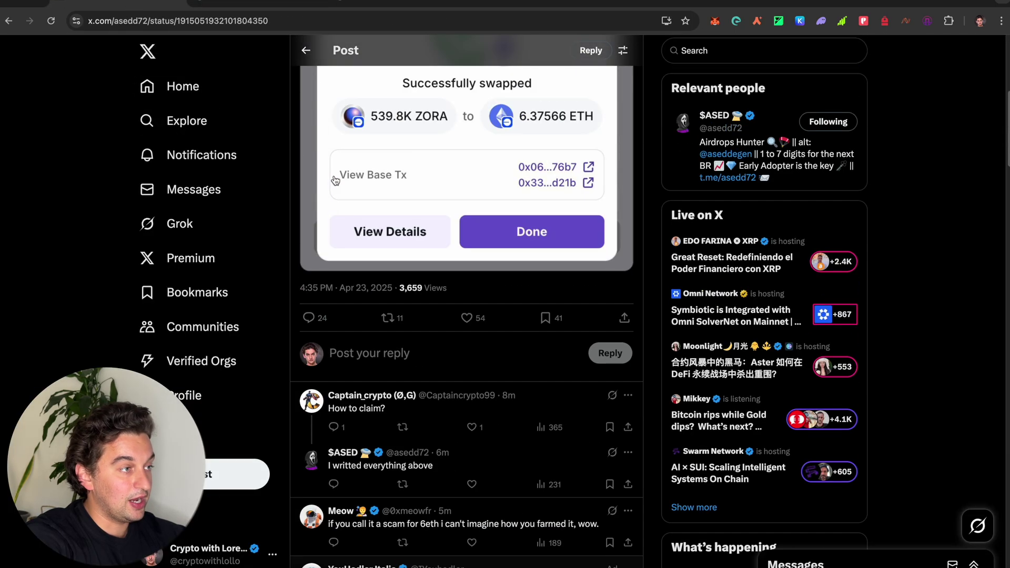
pyautogui.scroll(4, 395, 237)
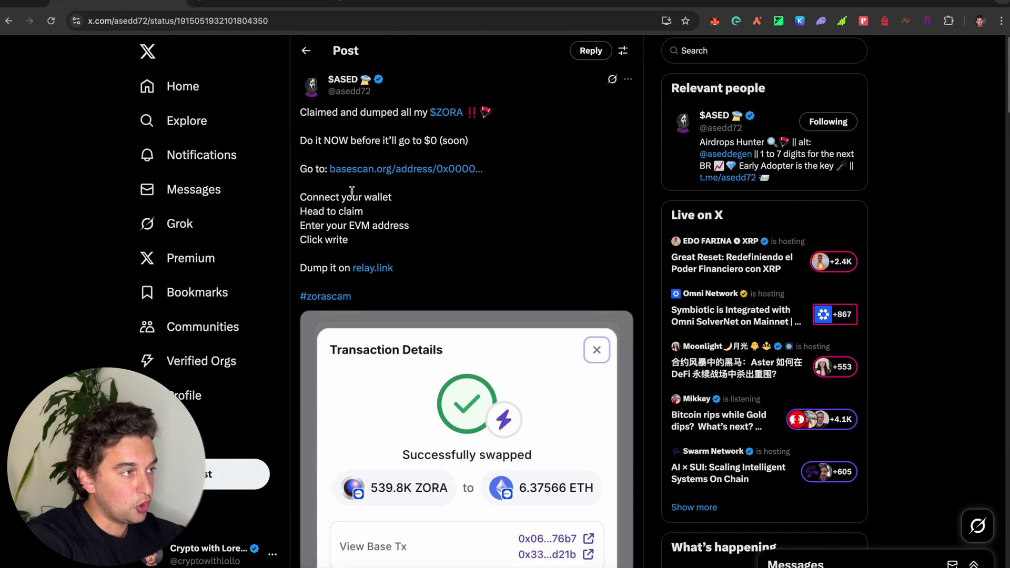
# Back on the BaseScan transaction page, scan MetaMask's Base token list for ZORA and reopen the popup.
pyautogui.click(377, 5)
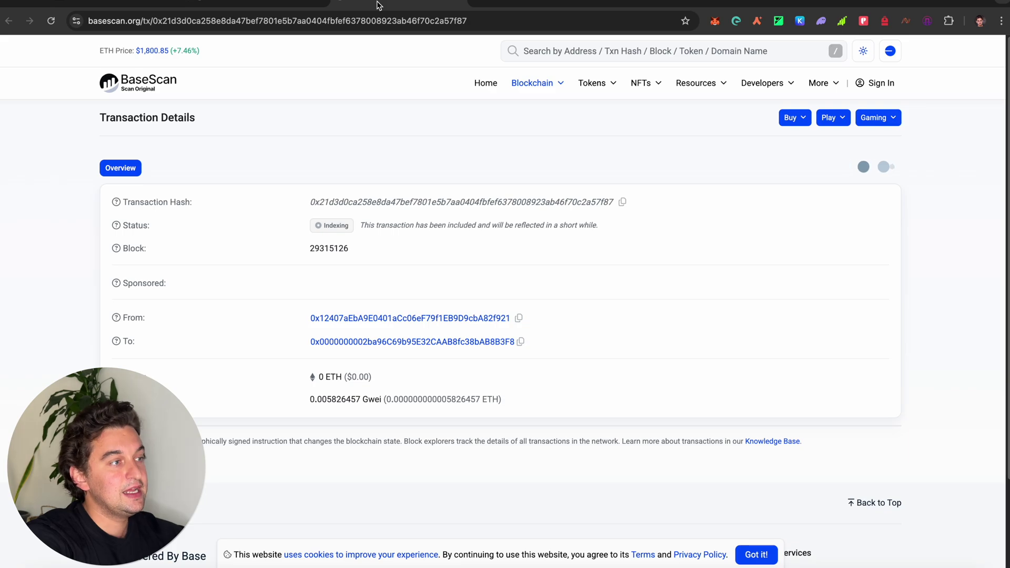
pyautogui.click(714, 22)
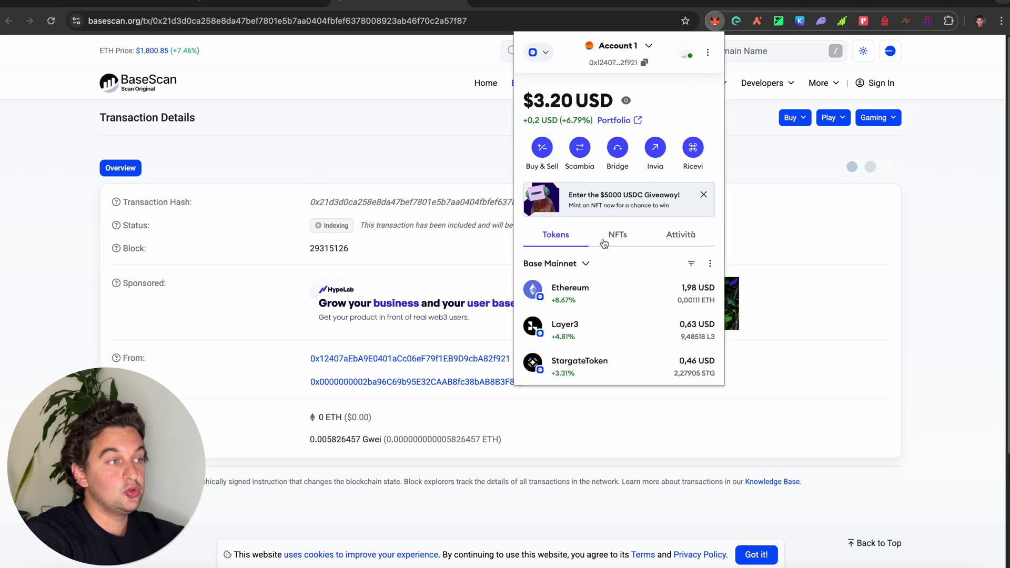
pyautogui.scroll(-3, 604, 243)
pyautogui.scroll(-5, 604, 243)
pyautogui.scroll(-3, 605, 243)
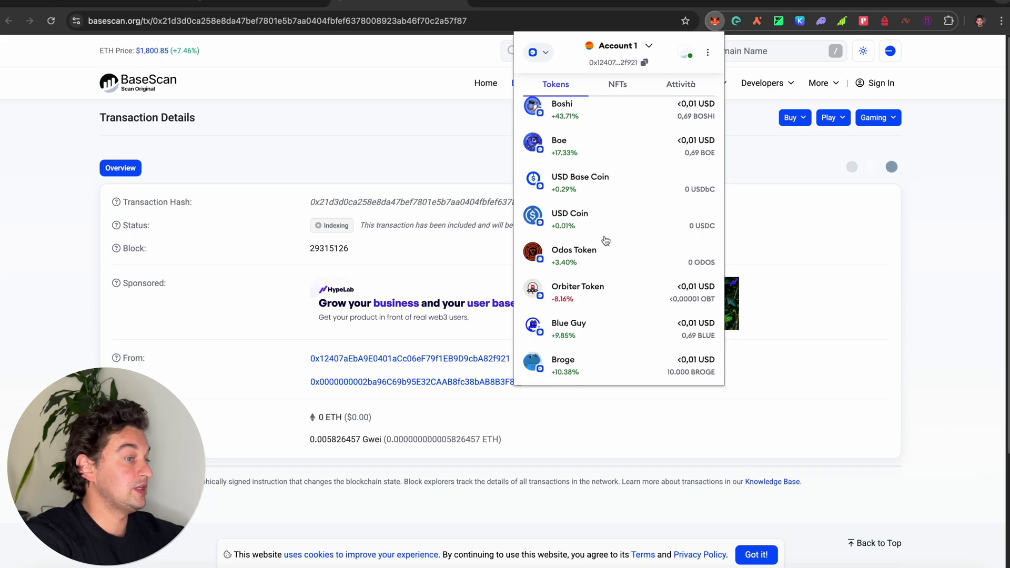
pyautogui.scroll(-2, 606, 242)
pyautogui.scroll(-1, 605, 242)
pyautogui.scroll(-2, 607, 240)
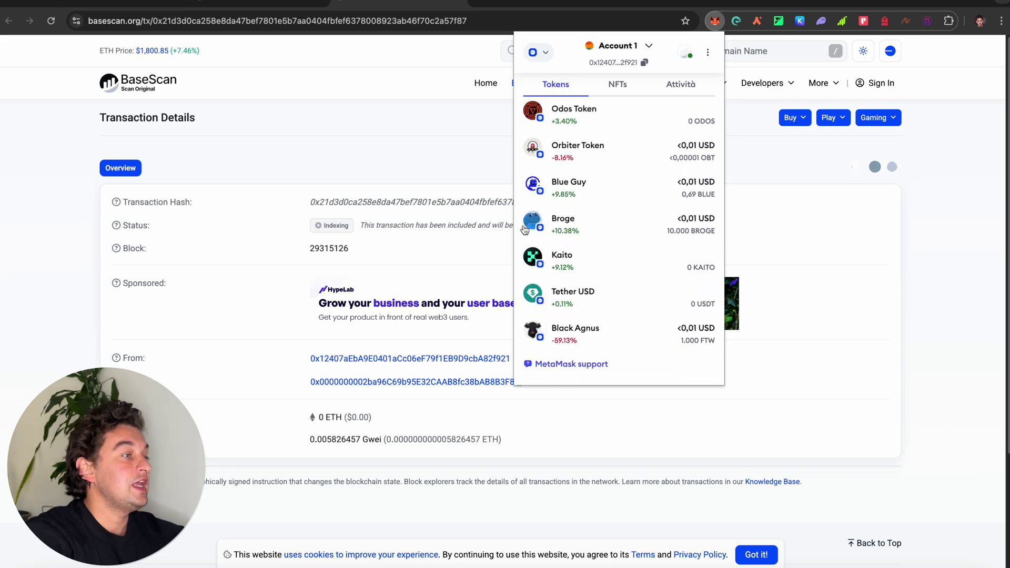
pyautogui.click(413, 139)
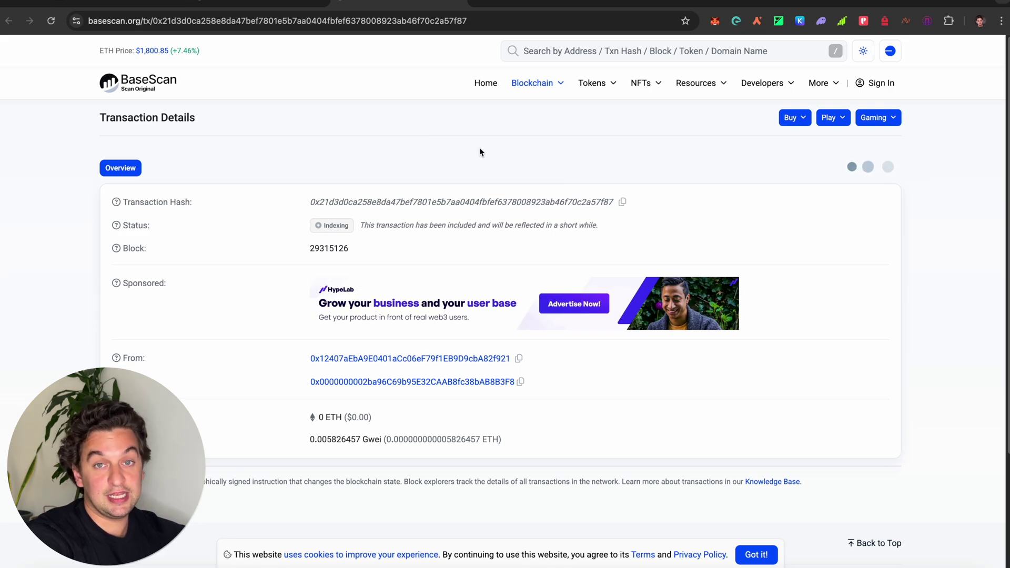
pyautogui.click(714, 20)
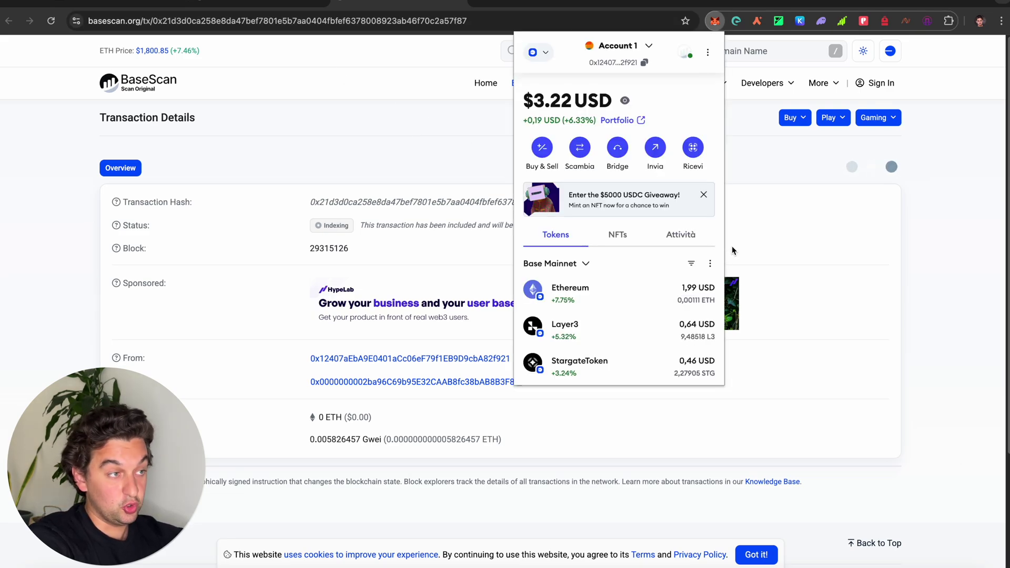
# Import ZORA as a custom token by pasting its contract address and confirming with Importa.
pyautogui.click(710, 264)
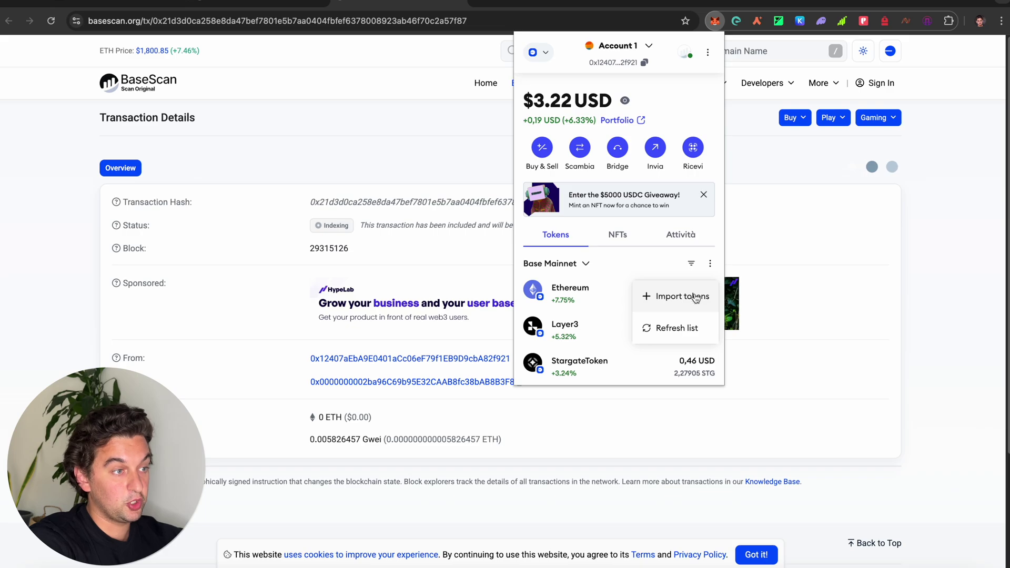
pyautogui.click(695, 299)
pyautogui.click(637, 105)
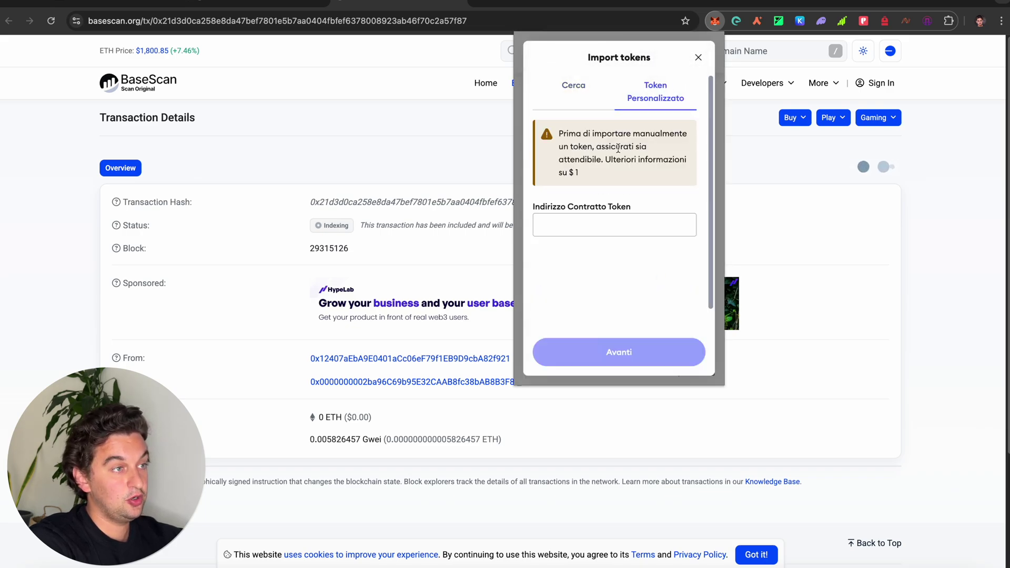
pyautogui.click(617, 224)
pyautogui.hotkey('ctrl', 'v')
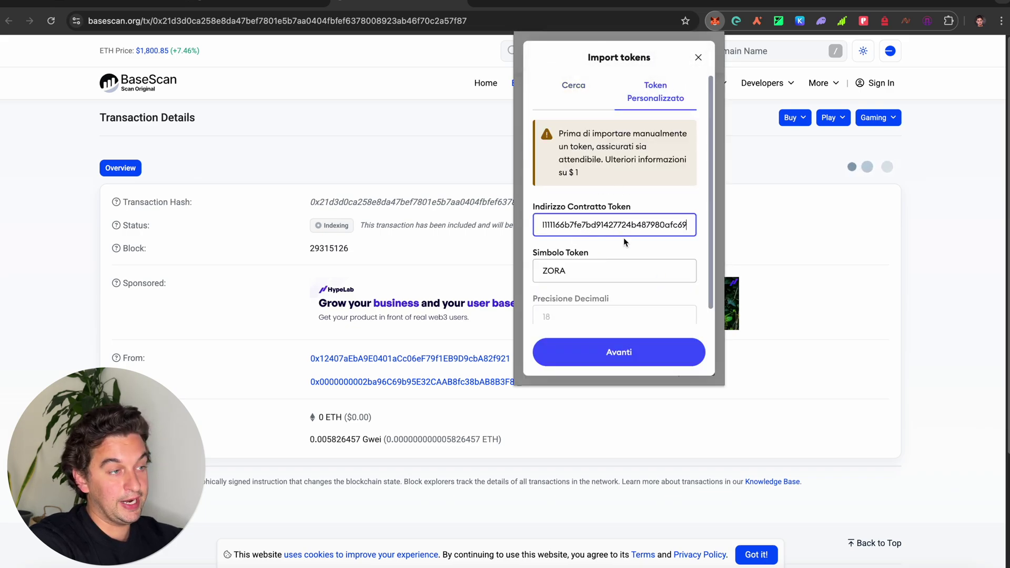
pyautogui.click(652, 355)
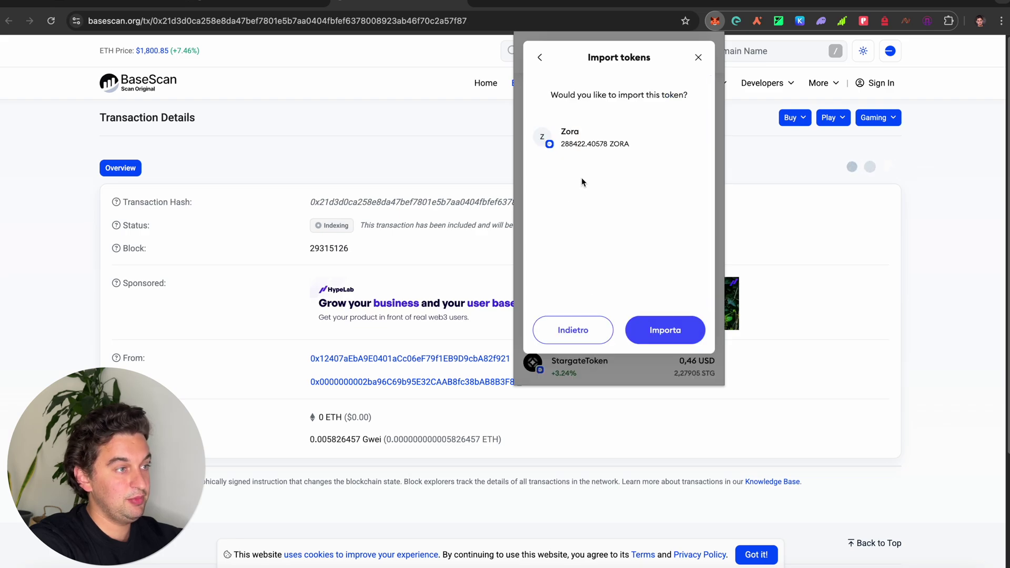
pyautogui.click(675, 335)
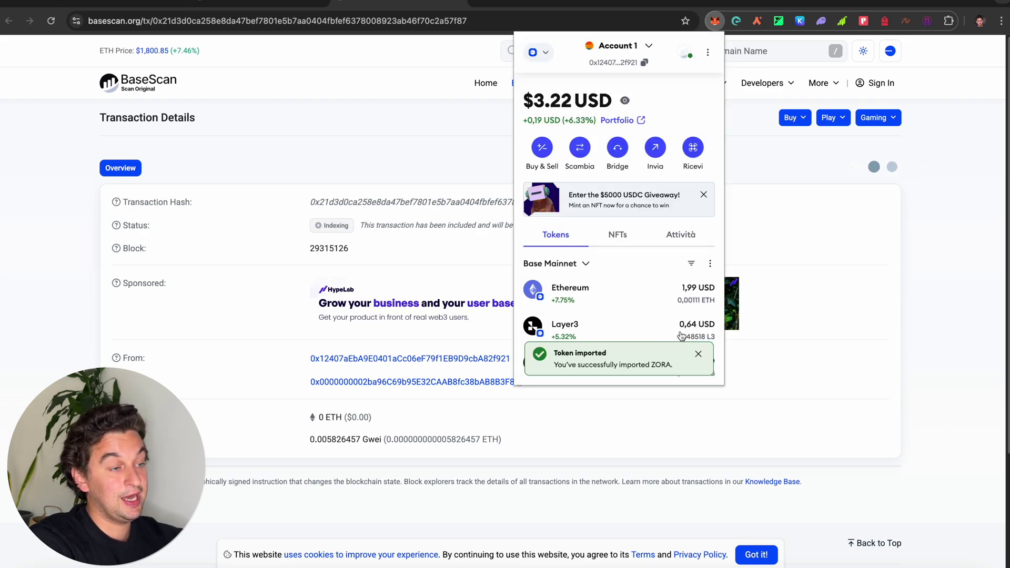
pyautogui.scroll(-2, 662, 314)
pyautogui.scroll(-5, 641, 305)
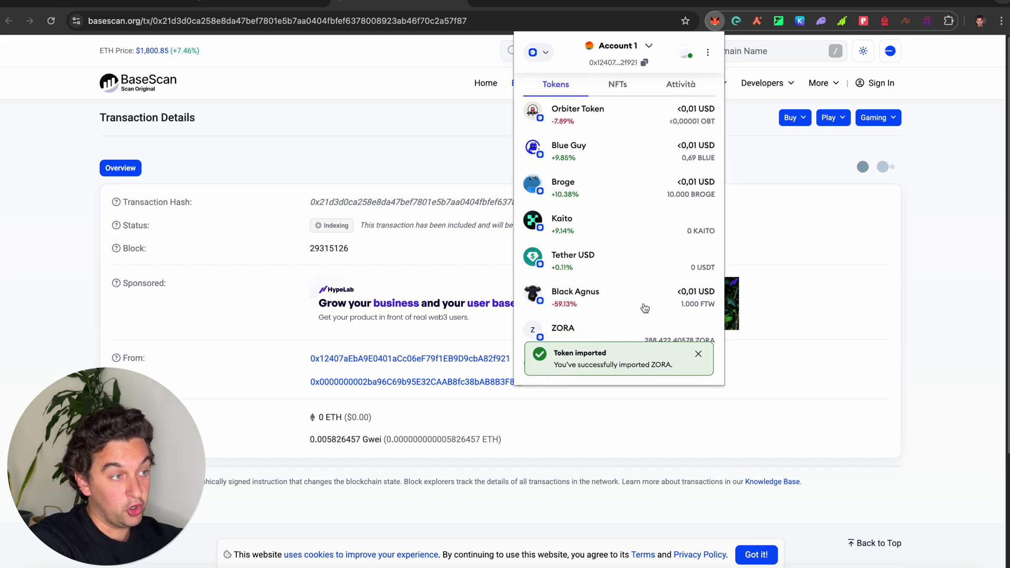
# Close MetaMask and select the address bar to navigate elsewhere.
pyautogui.click(408, 129)
pyautogui.click(397, 19)
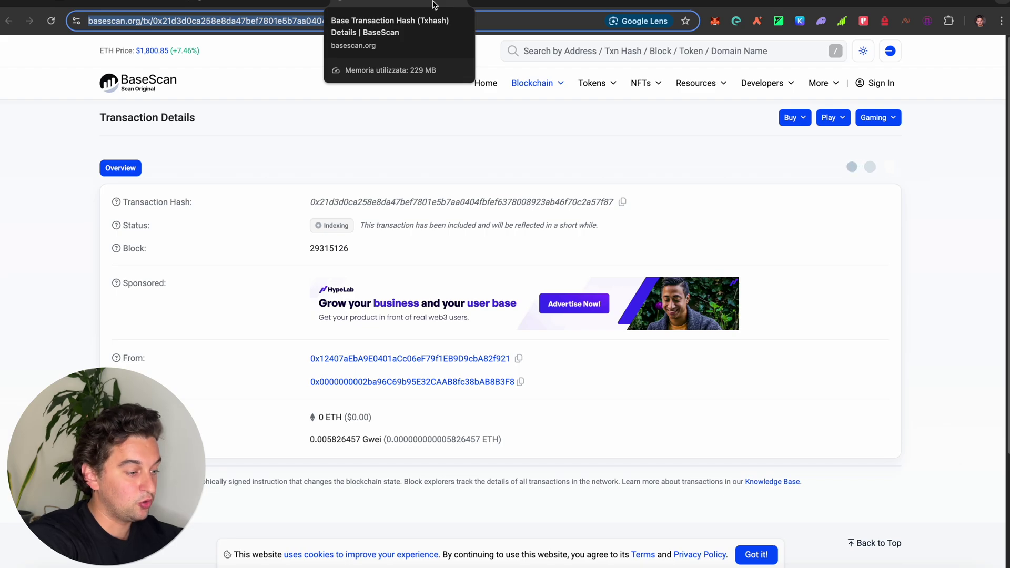
pyautogui.write('relaù')
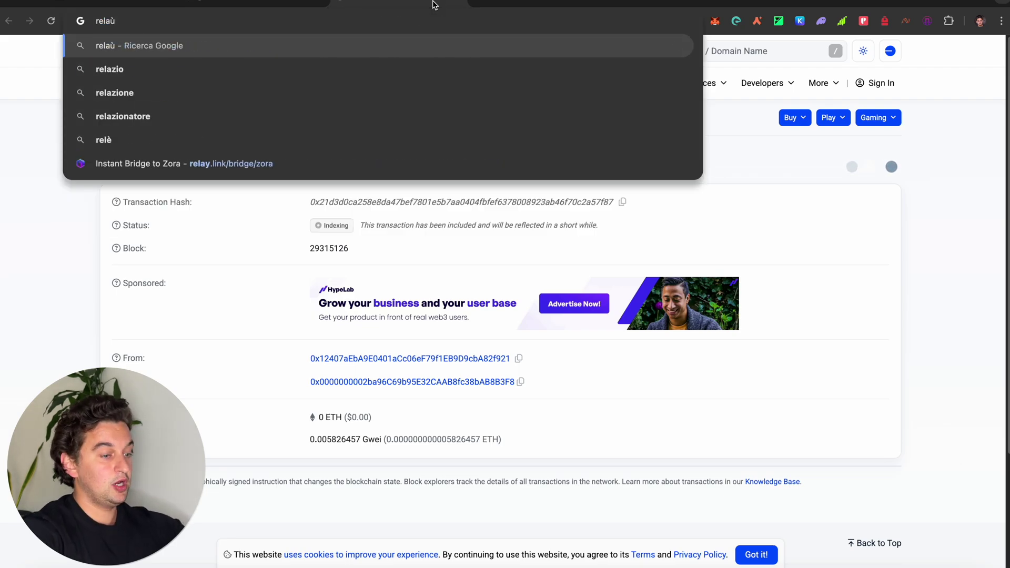
# Navigate to relay.link from the address bar.
pyautogui.press('BackSpace')
pyautogui.write('y.link/bridge/zora')
pyautogui.press('Return')
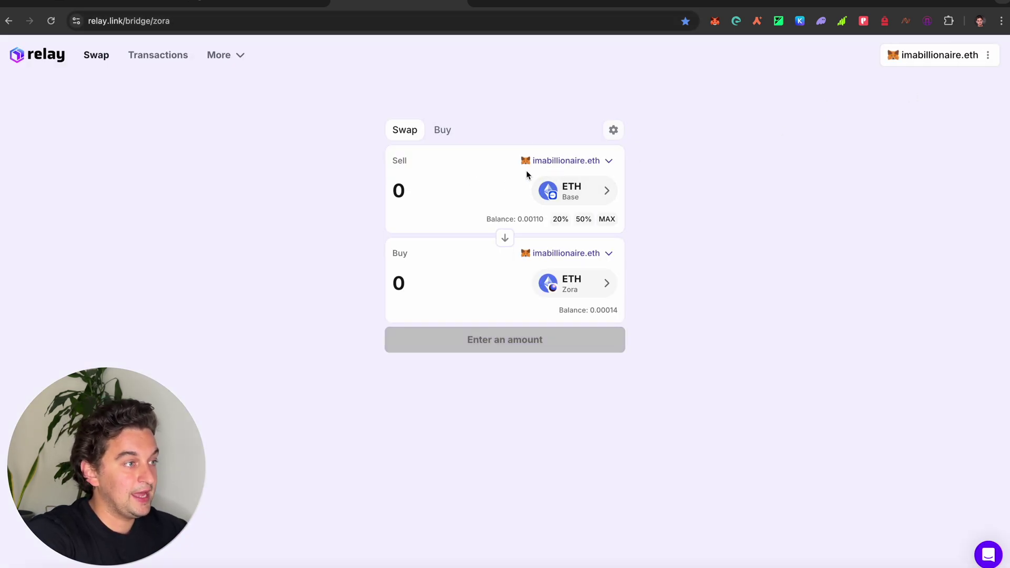
# Set the sell side to ZORA on Base at MAX, the full 288,422 balance.
pyautogui.click(592, 189)
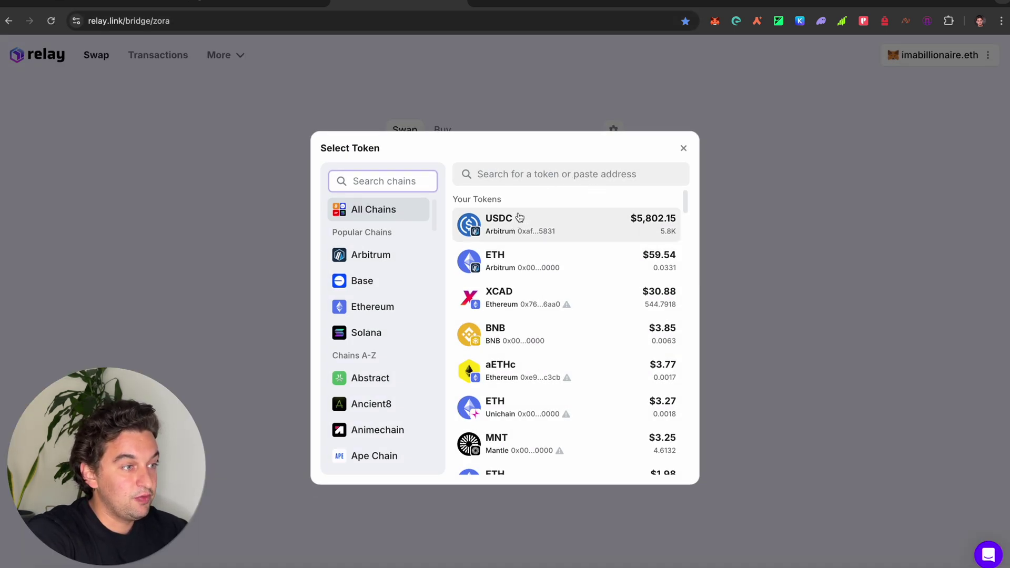
pyautogui.click(372, 280)
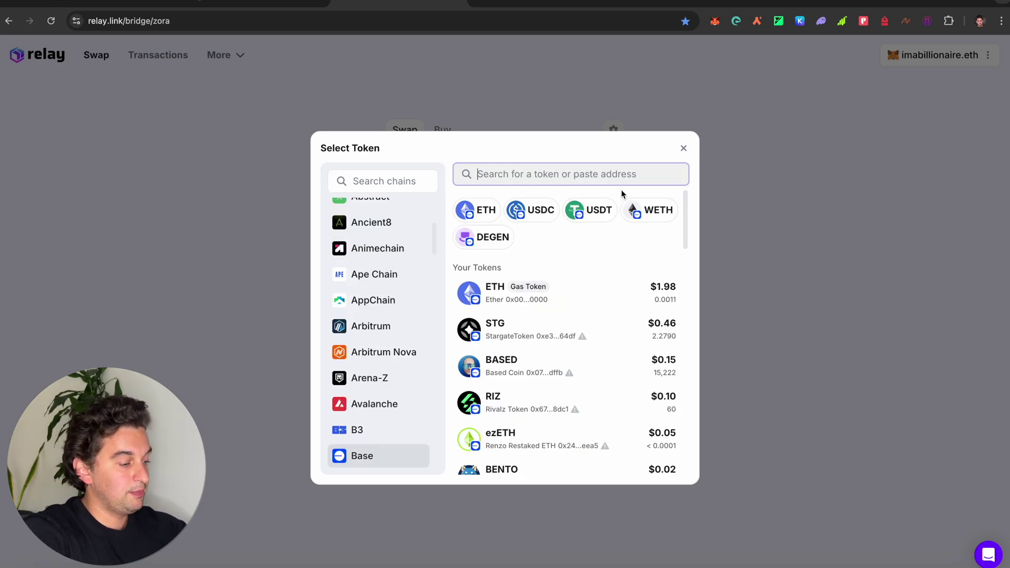
pyautogui.write('0x1111111111166b7fe7bd91427724b487980afc69')
pyautogui.click(582, 226)
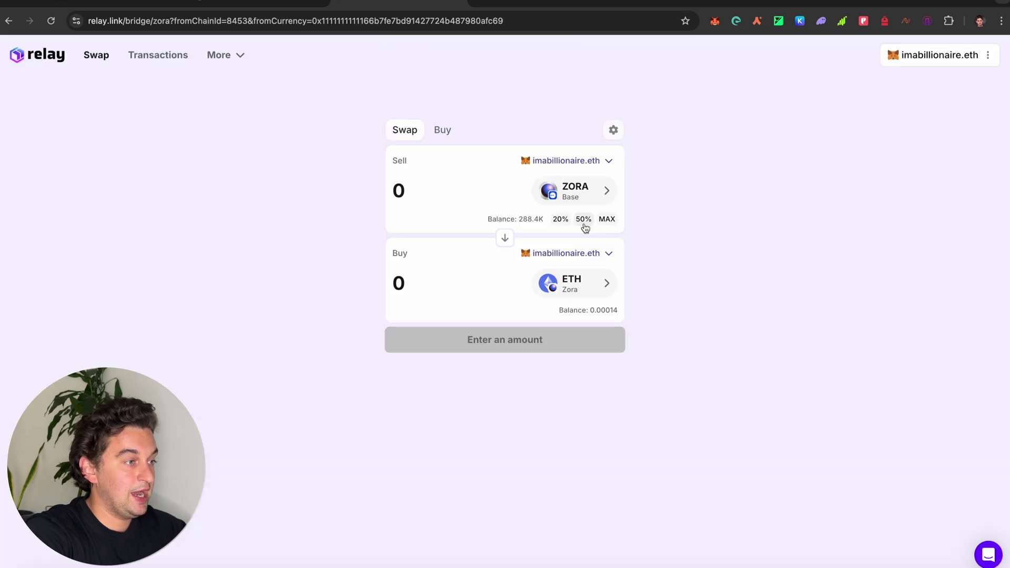
pyautogui.click(606, 221)
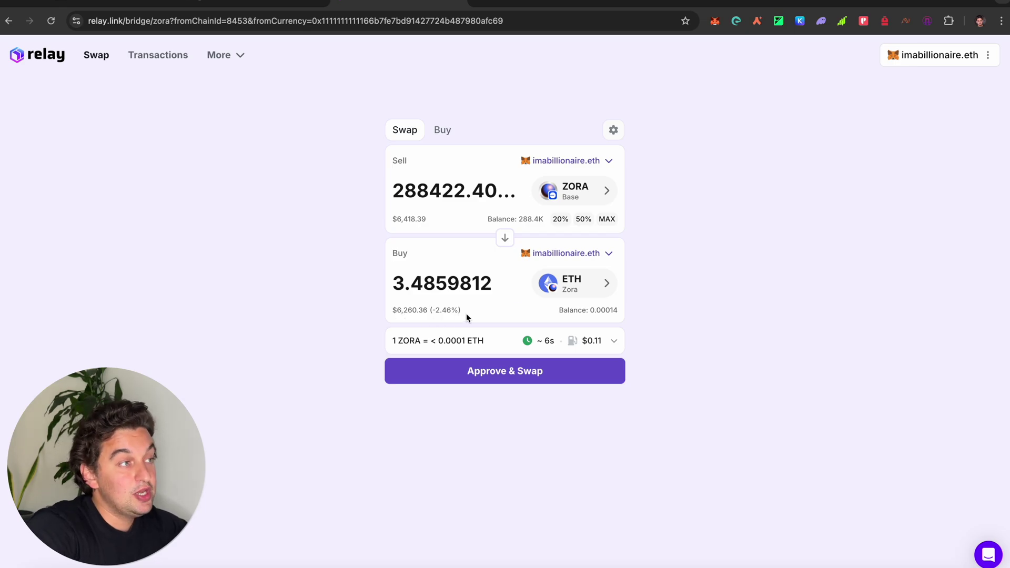
# Choose USDC on Base as the token to receive, quoting about 6,428.87 USDC.
pyautogui.click(584, 287)
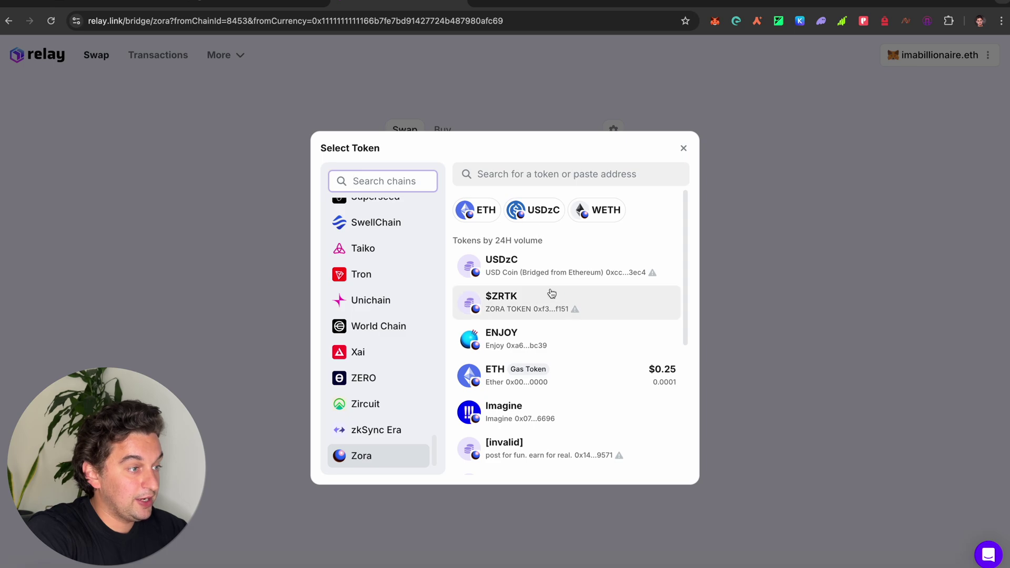
pyautogui.click(542, 173)
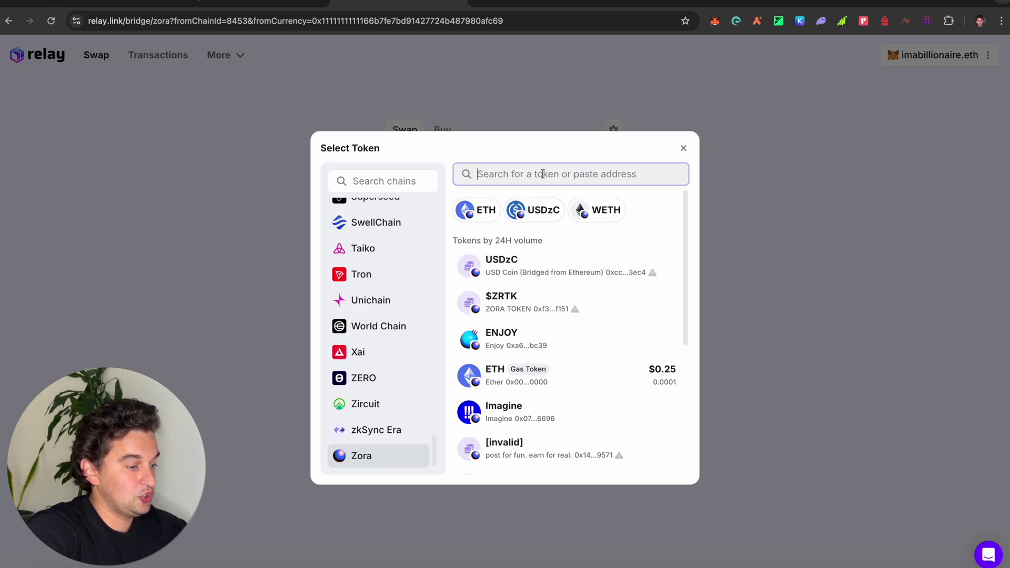
pyautogui.write('usd')
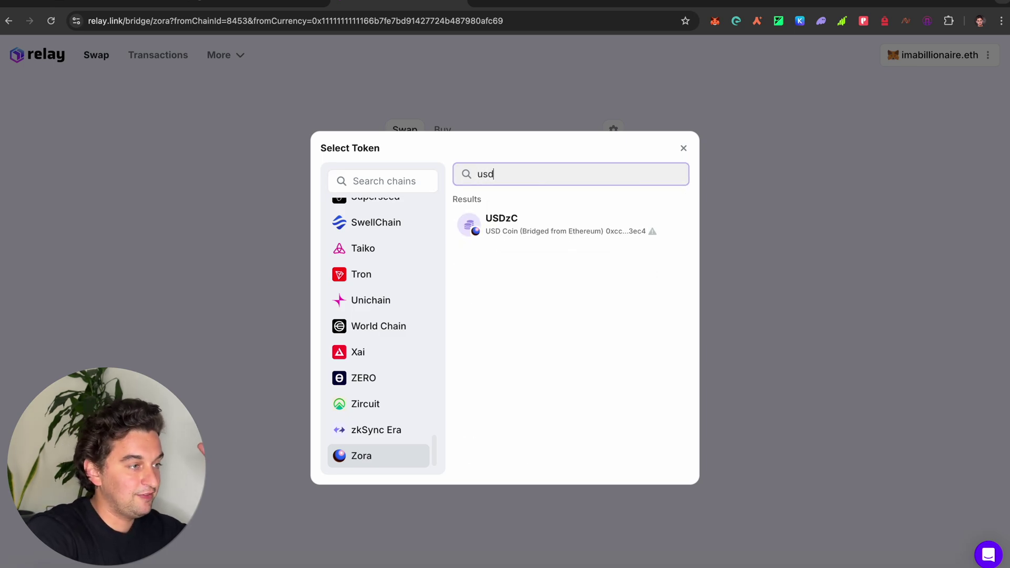
pyautogui.scroll(10, 388, 234)
pyautogui.click(732, 265)
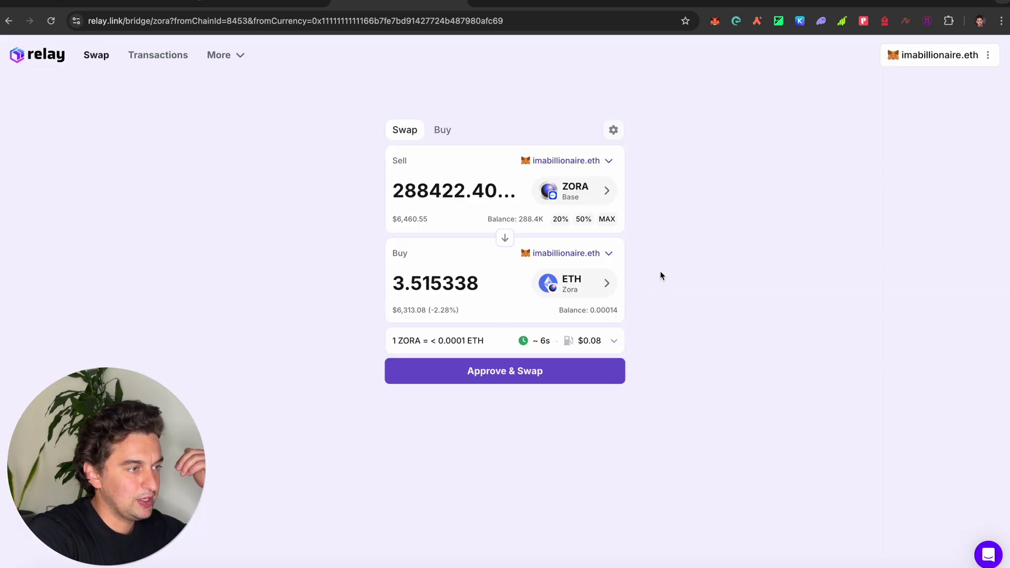
pyautogui.click(594, 293)
pyautogui.scroll(10, 382, 276)
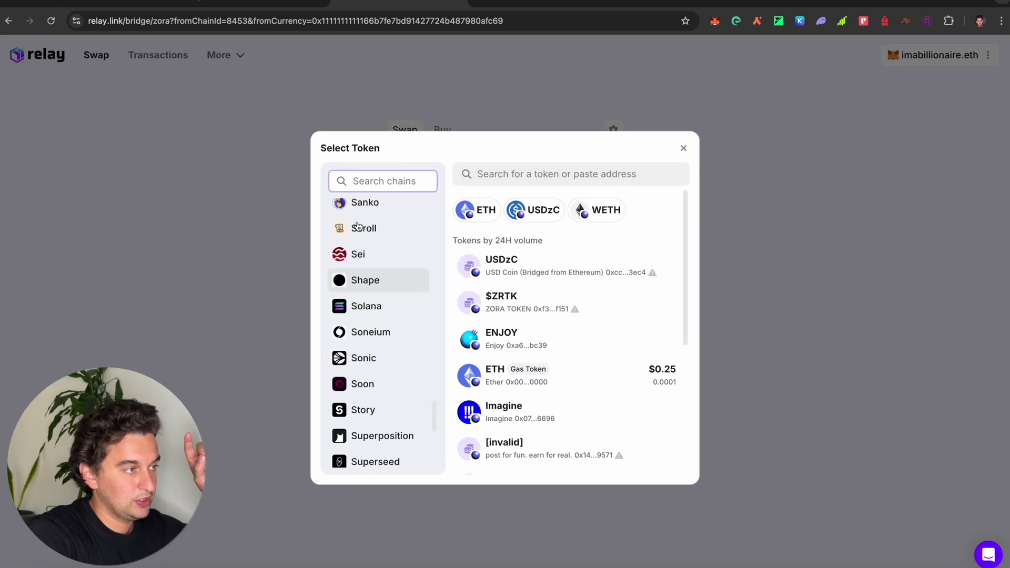
pyautogui.scroll(10, 381, 277)
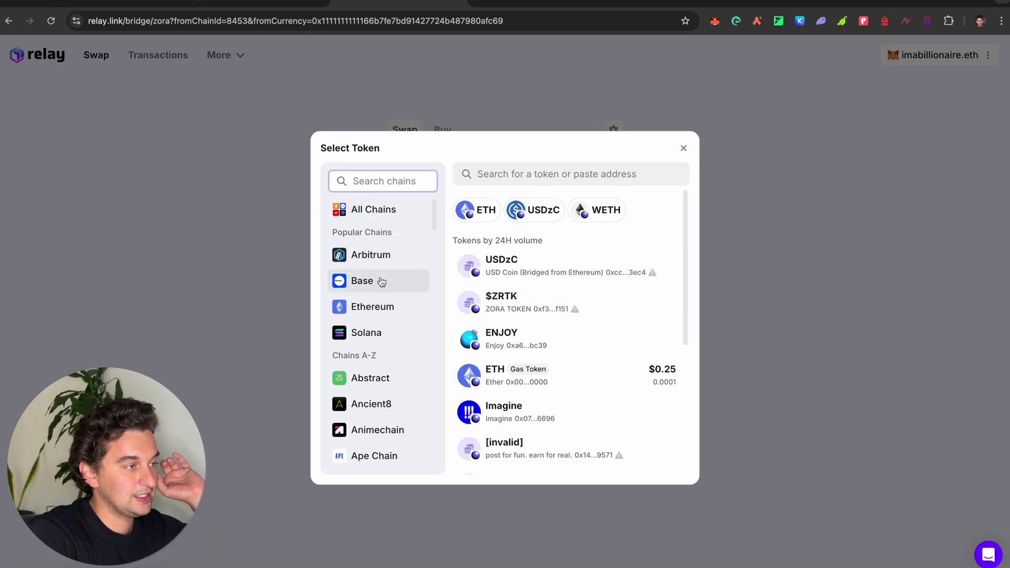
pyautogui.click(401, 281)
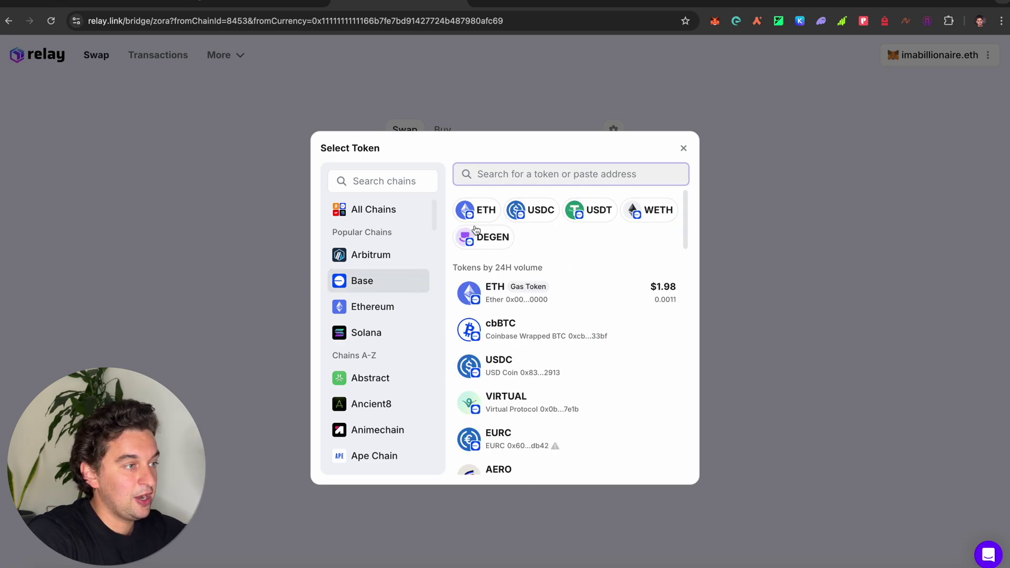
pyautogui.click(533, 215)
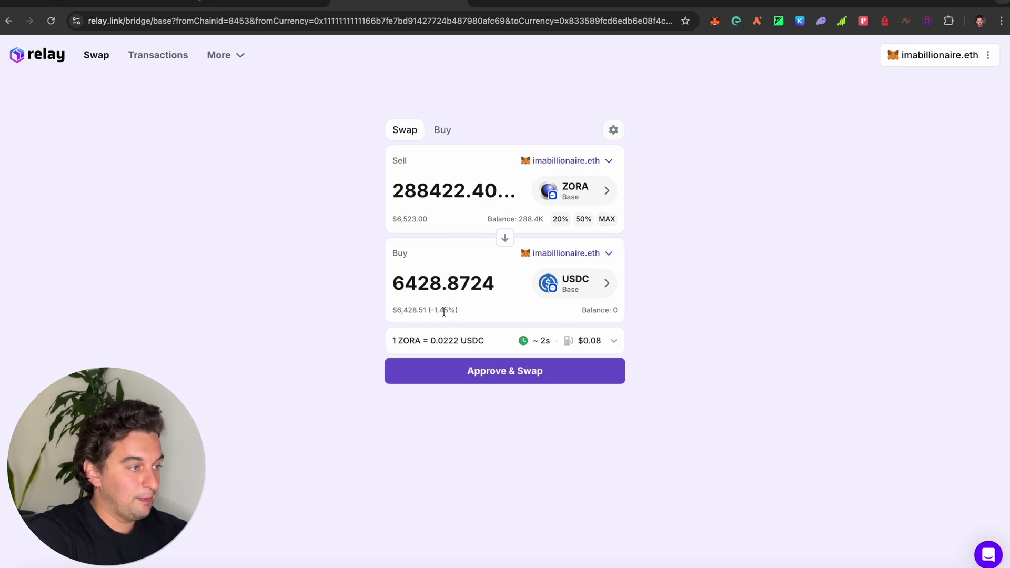
# In a new jumper.exchange tab, set the from side to ZORA on Base.
pyautogui.hotkey('ctrl', 't')
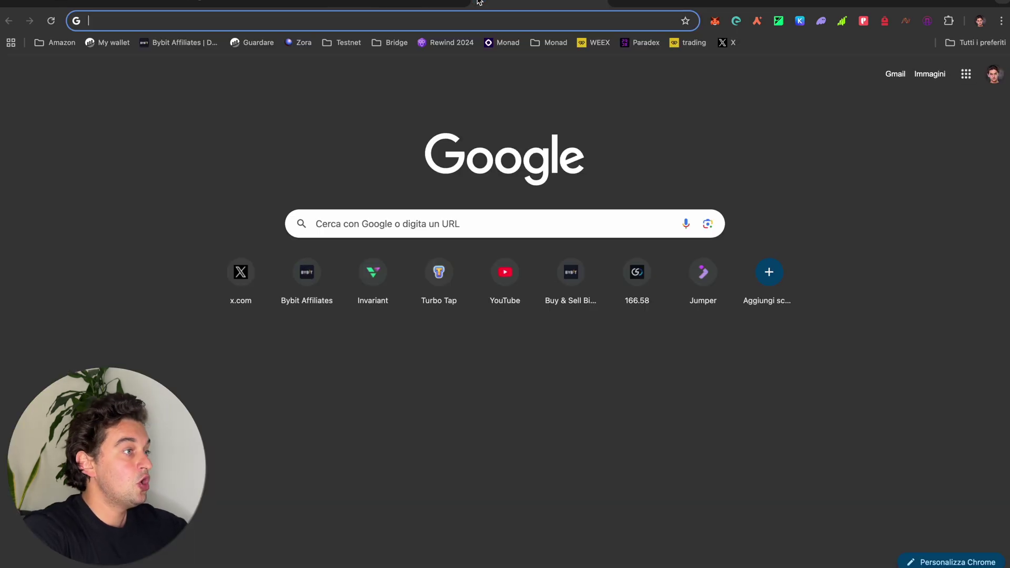
pyautogui.write('jum')
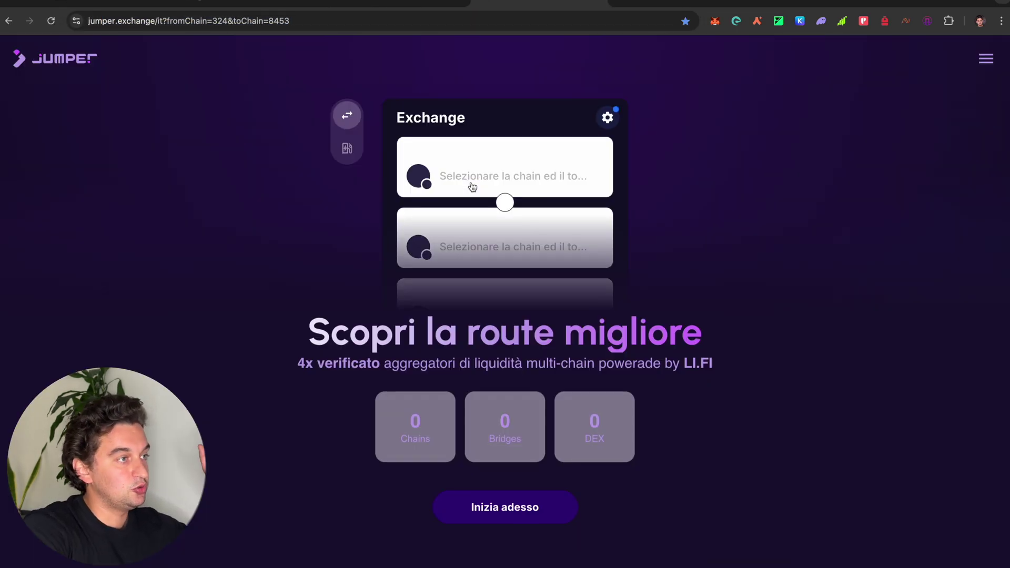
pyautogui.click(492, 235)
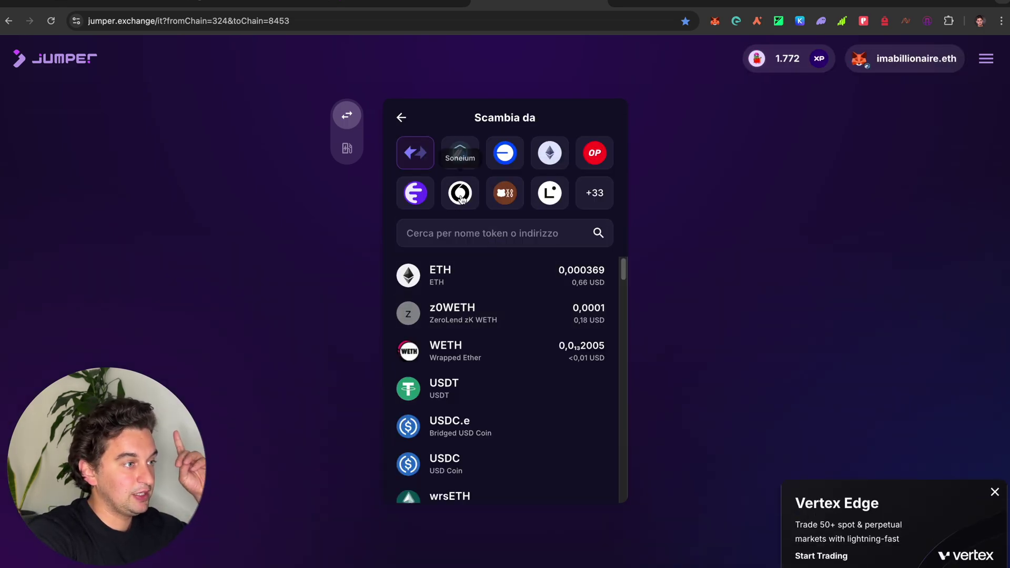
pyautogui.click(602, 197)
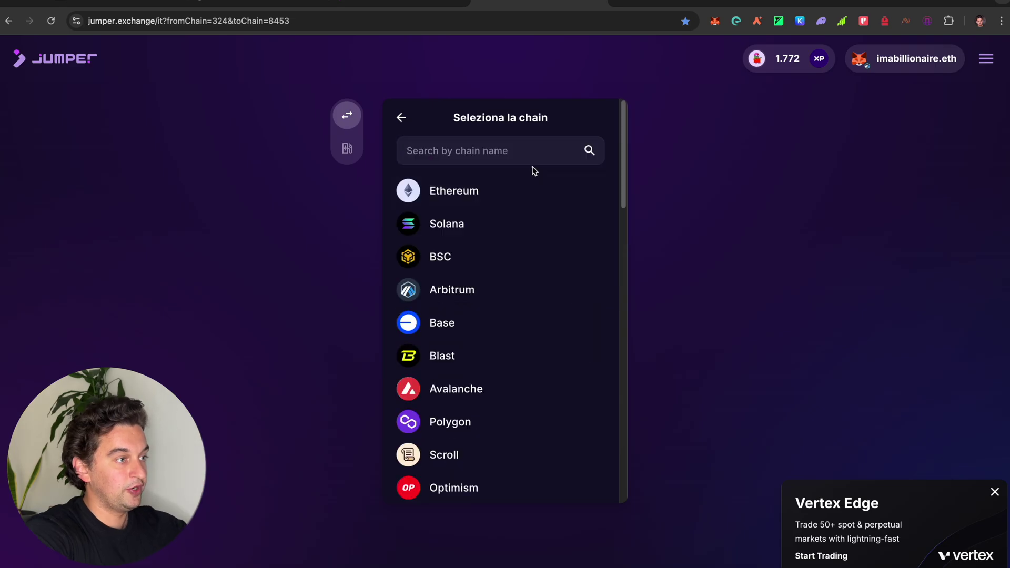
pyautogui.click(486, 358)
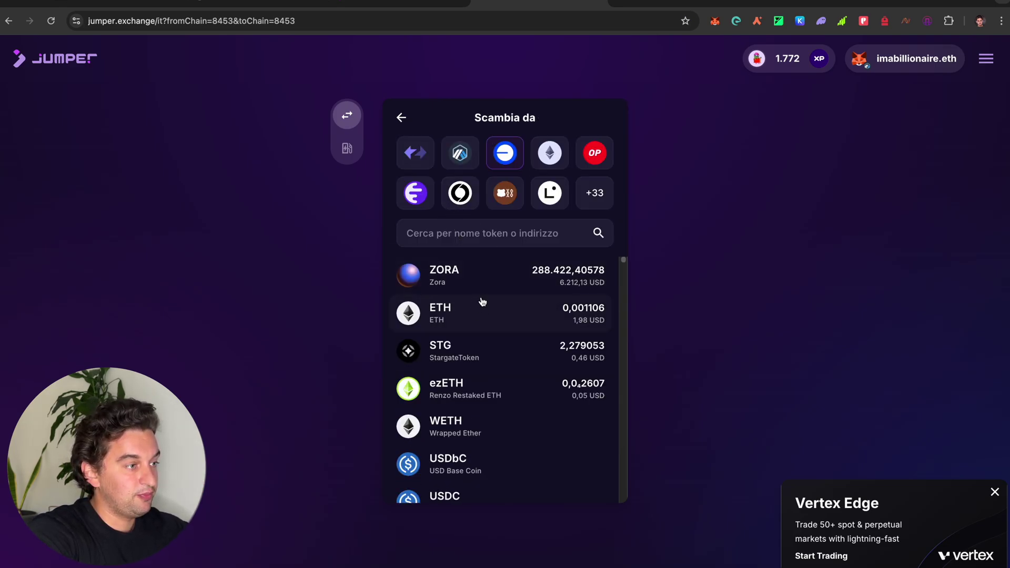
pyautogui.click(476, 284)
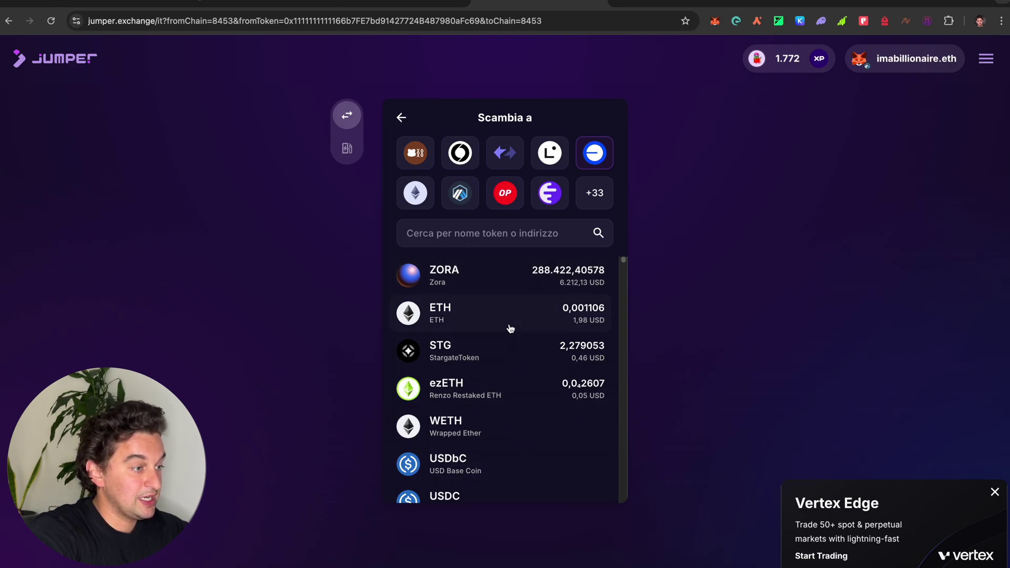
pyautogui.scroll(-2, 521, 343)
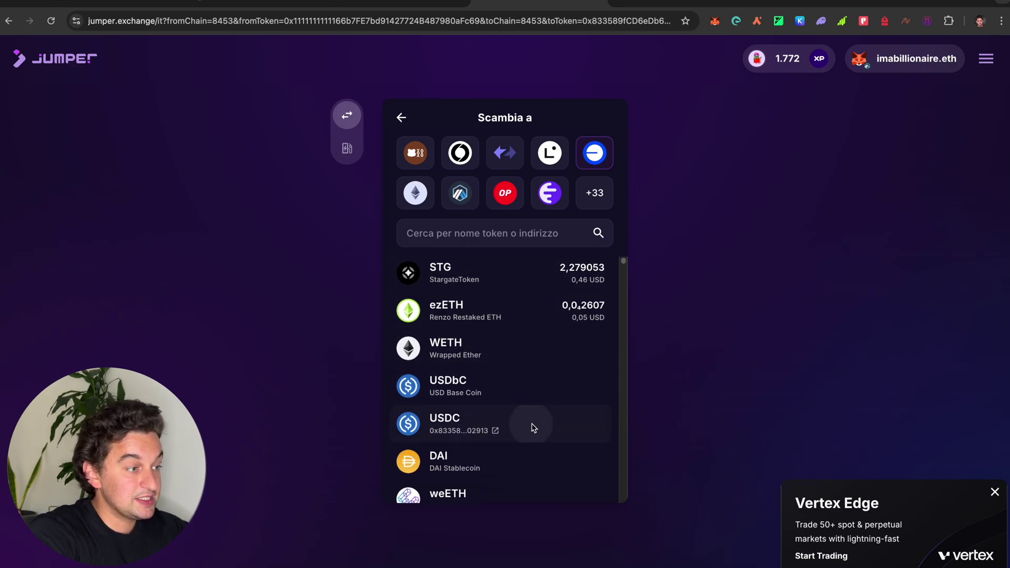
# Set the to side to USDC on Base with the massimo ZORA amount for a comparison quote.
pyautogui.click(533, 427)
pyautogui.click(585, 311)
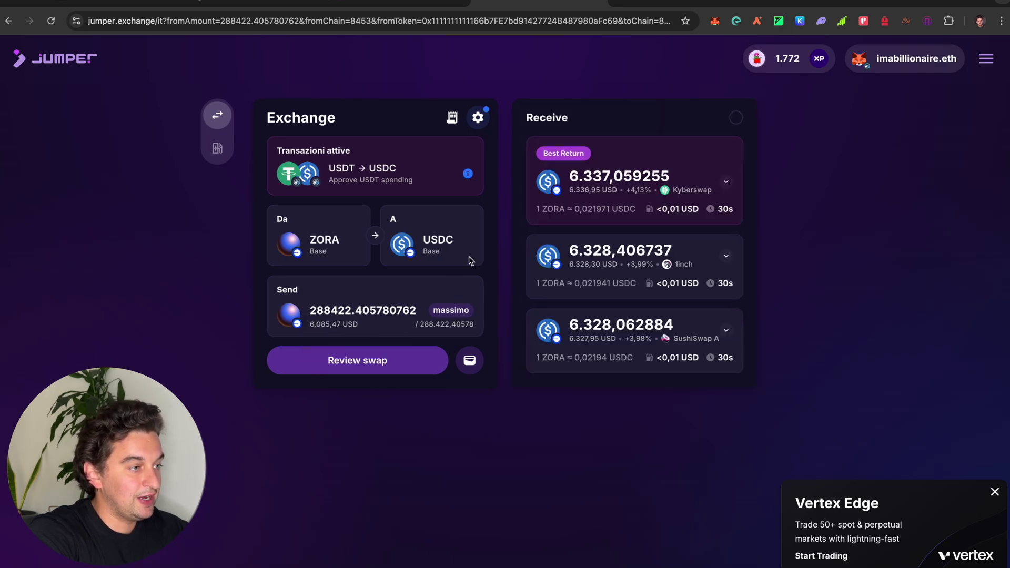
# Back on Relay, start Approve & Swap so MetaMask requests a ZORA spending cap.
pyautogui.click(402, 3)
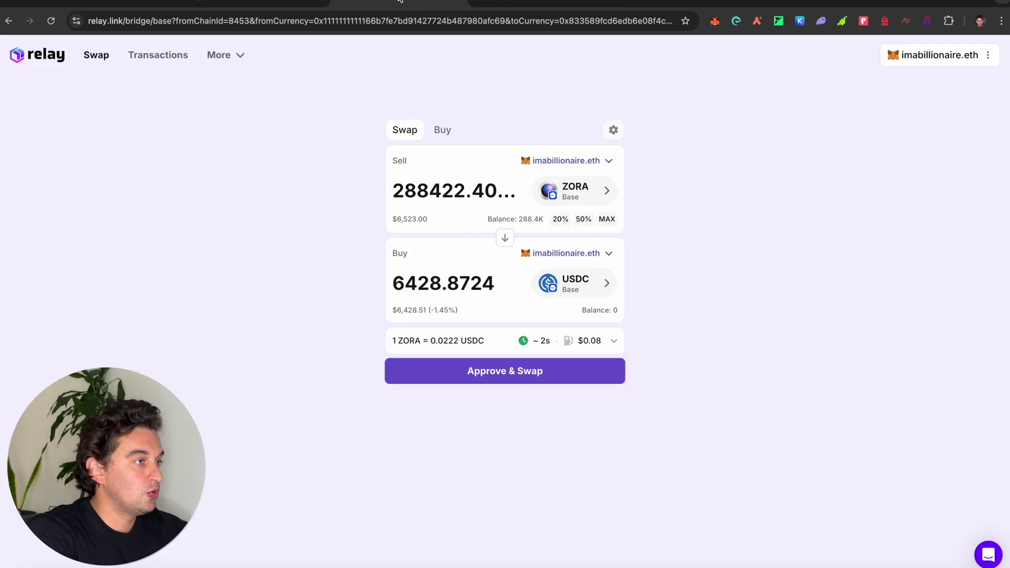
pyautogui.click(564, 379)
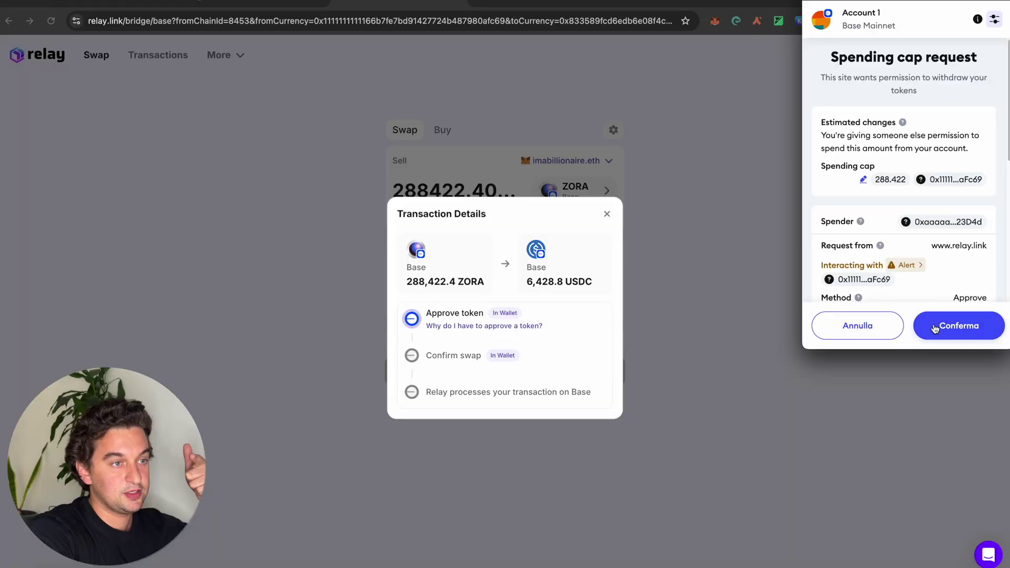
# Approve the ZORA spending cap and confirm the swap transaction in MetaMask.
pyautogui.click(936, 327)
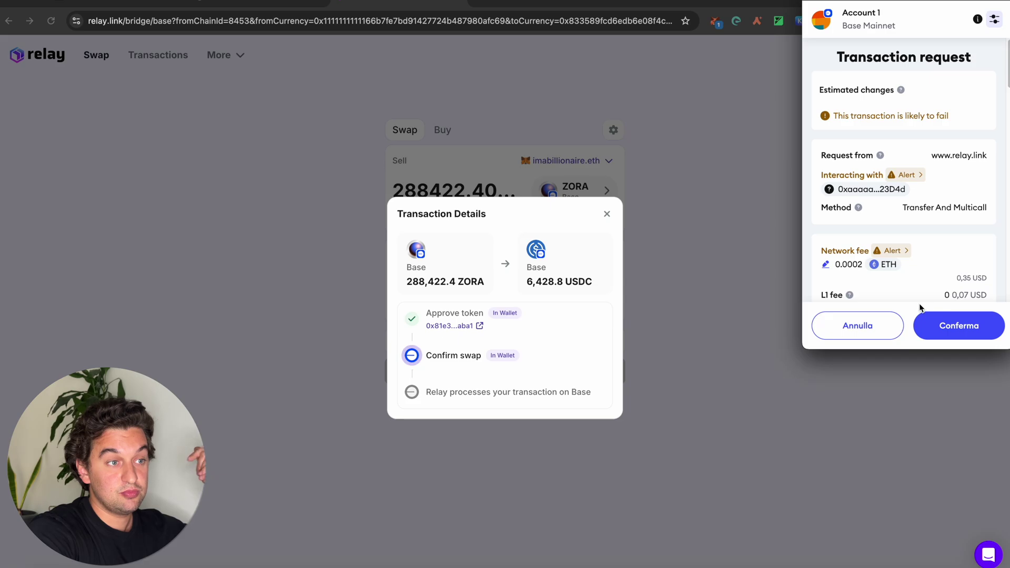
pyautogui.scroll(-3, 909, 298)
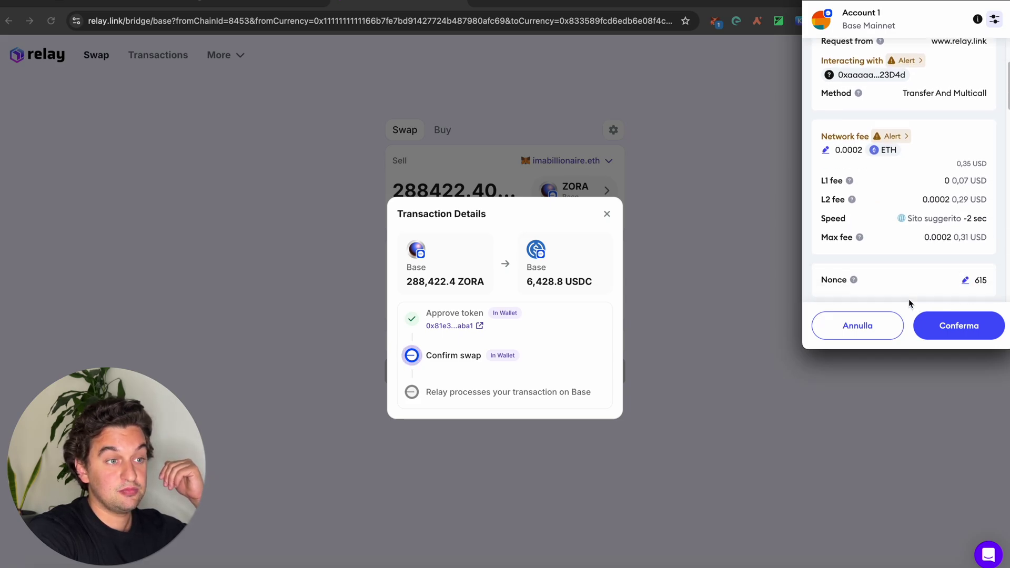
pyautogui.scroll(-5, 908, 299)
pyautogui.scroll(5, 909, 299)
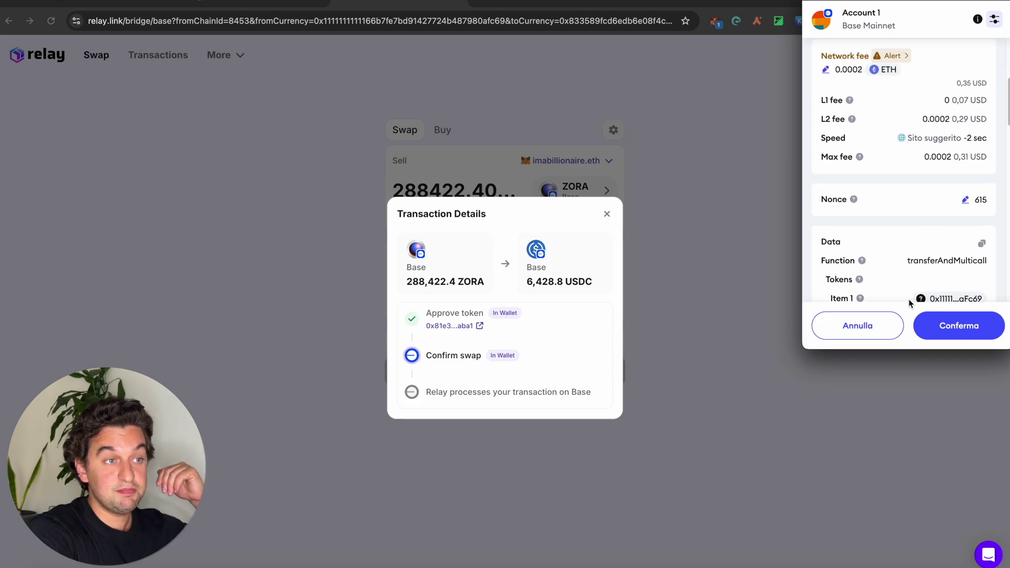
pyautogui.click(942, 324)
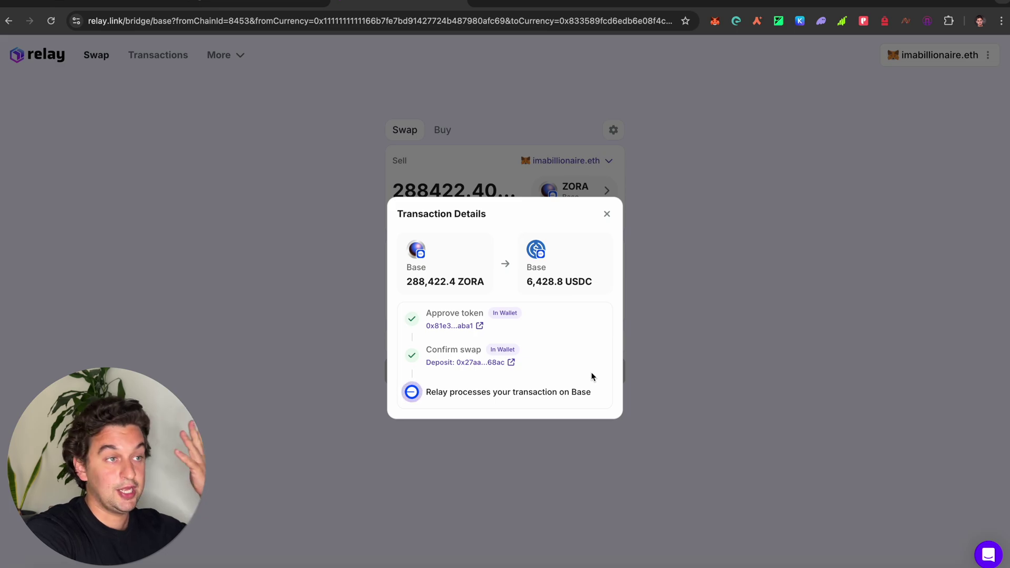